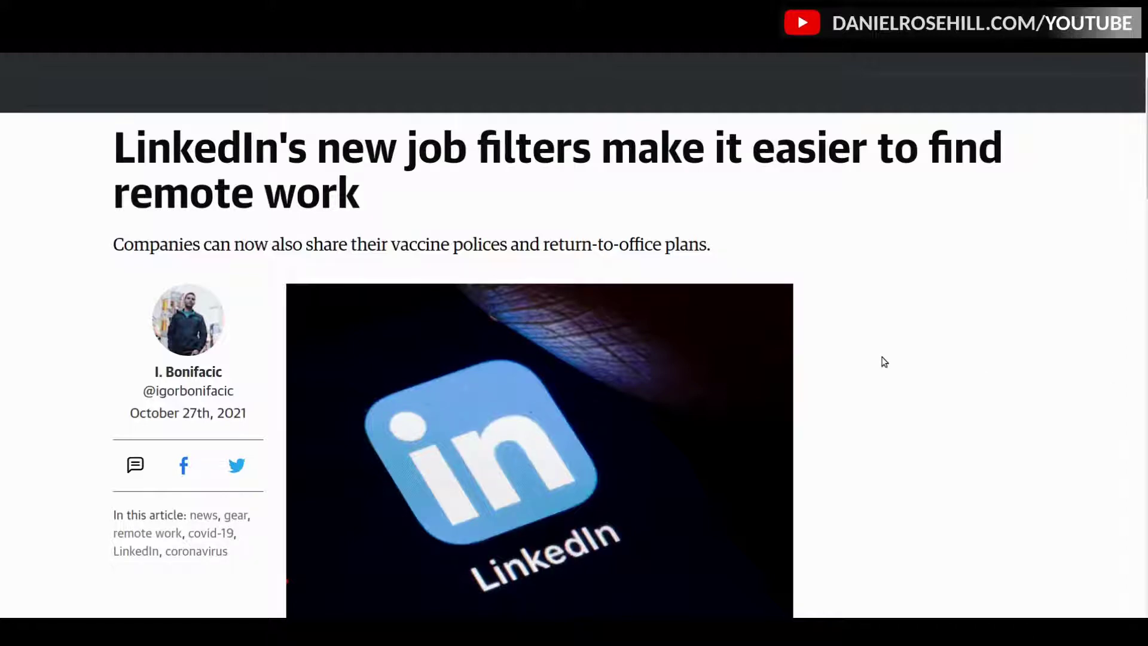
Step: Scroll through the Engadget article on LinkedIn's new remote job filters
{"action": "scroll", "coordinate": [924, 364], "scroll_direction": "down", "scroll_amount": 5}
{"action": "scroll", "coordinate": [930, 361], "scroll_direction": "down", "scroll_amount": 3}
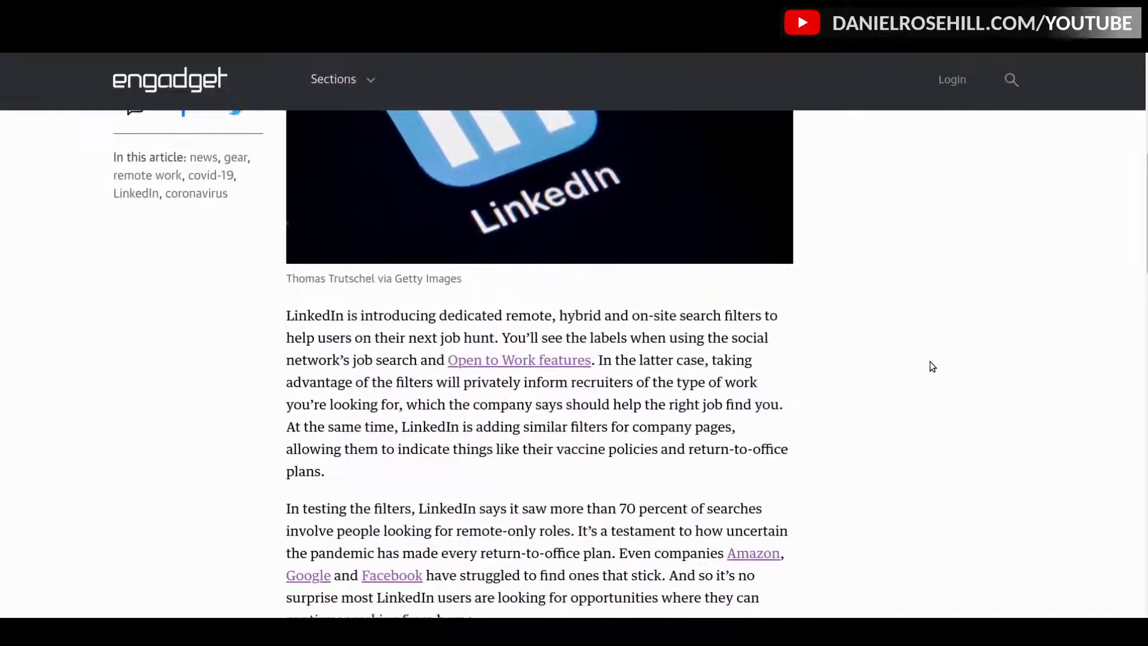
{"action": "scroll", "coordinate": [953, 372], "scroll_direction": "down", "scroll_amount": 1}
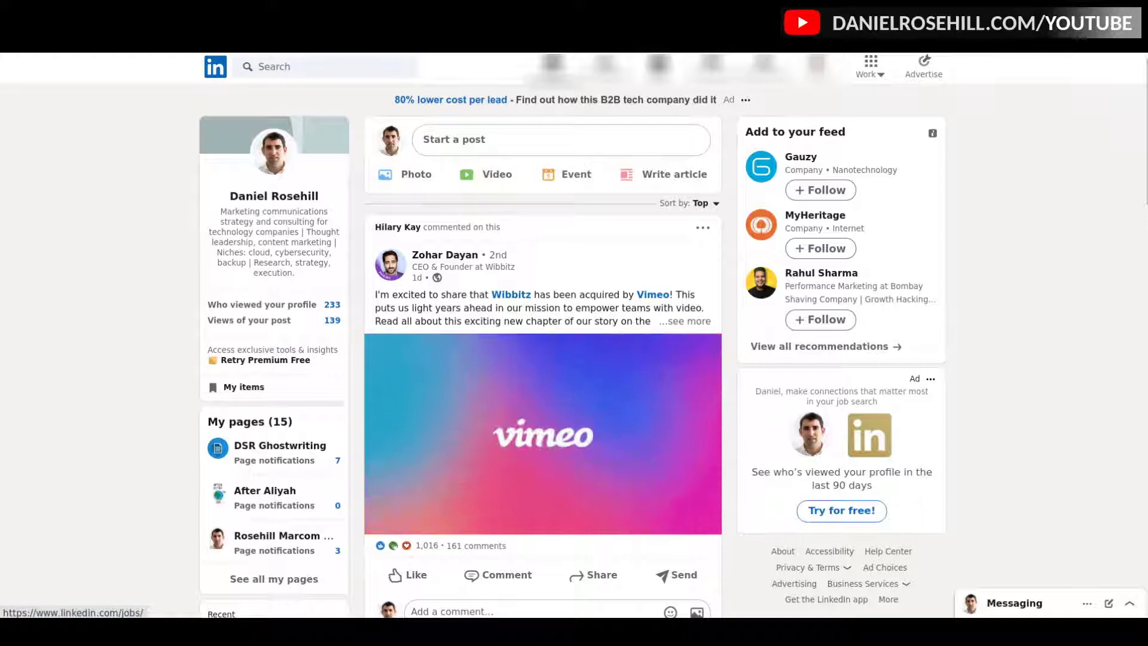
Step: Go to LinkedIn Jobs and expand Remote opportunities to list all 833 remote jobs in Israel
{"action": "left_click", "coordinate": [658, 64]}
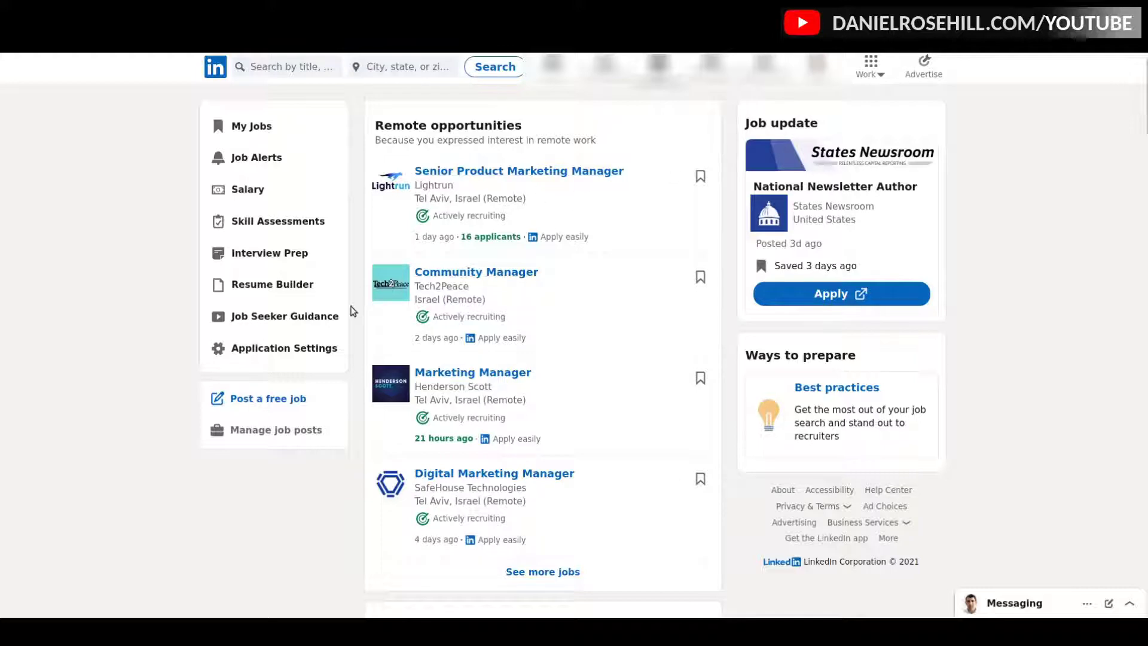
{"action": "left_click", "coordinate": [535, 575]}
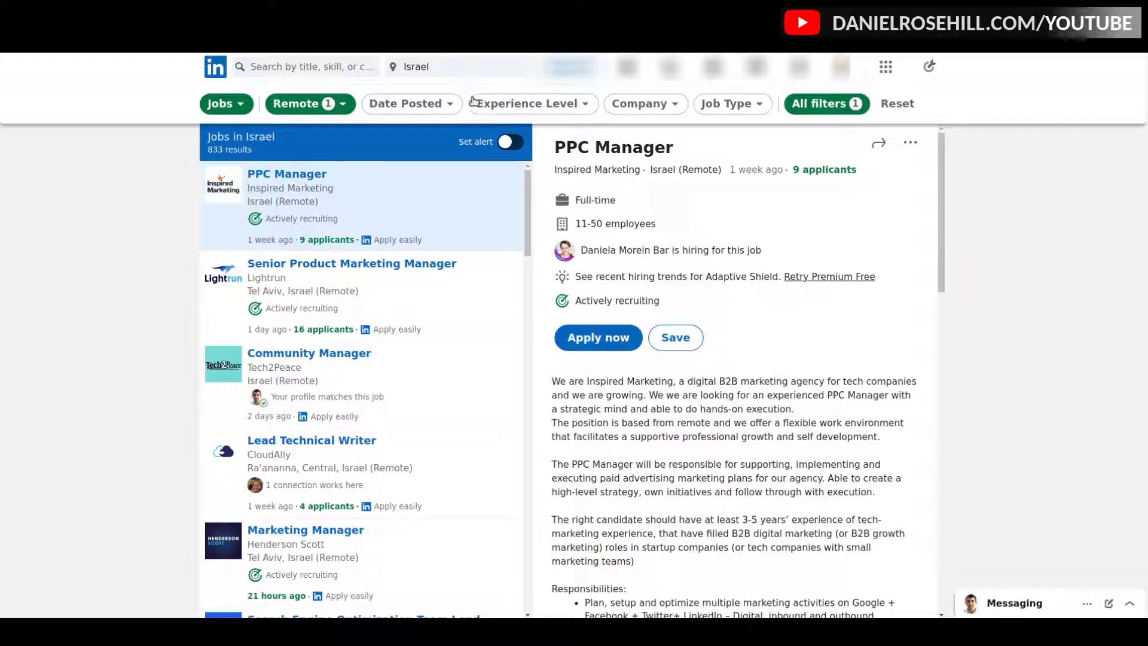
Step: Search 'marketing' jobs with location Worldwide, returning 3,407,936 results
{"action": "left_click", "coordinate": [480, 73]}
{"action": "type", "text": "worldwide"}
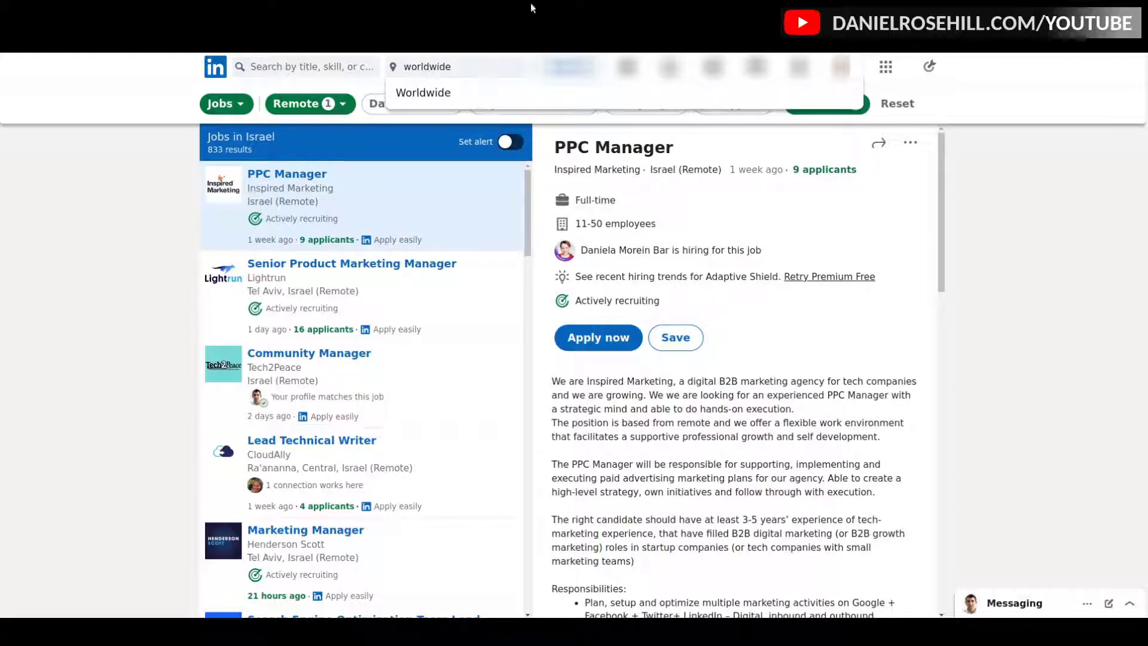
{"action": "left_click", "coordinate": [445, 94]}
{"action": "left_click", "coordinate": [319, 70]}
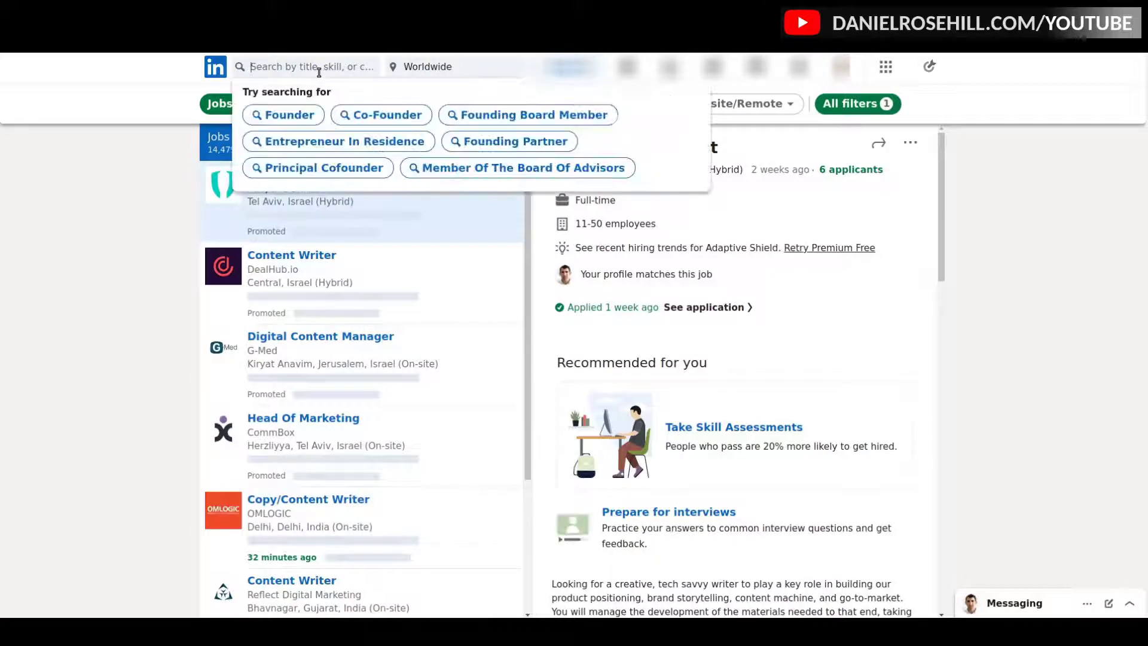
{"action": "type", "text": "marketing"}
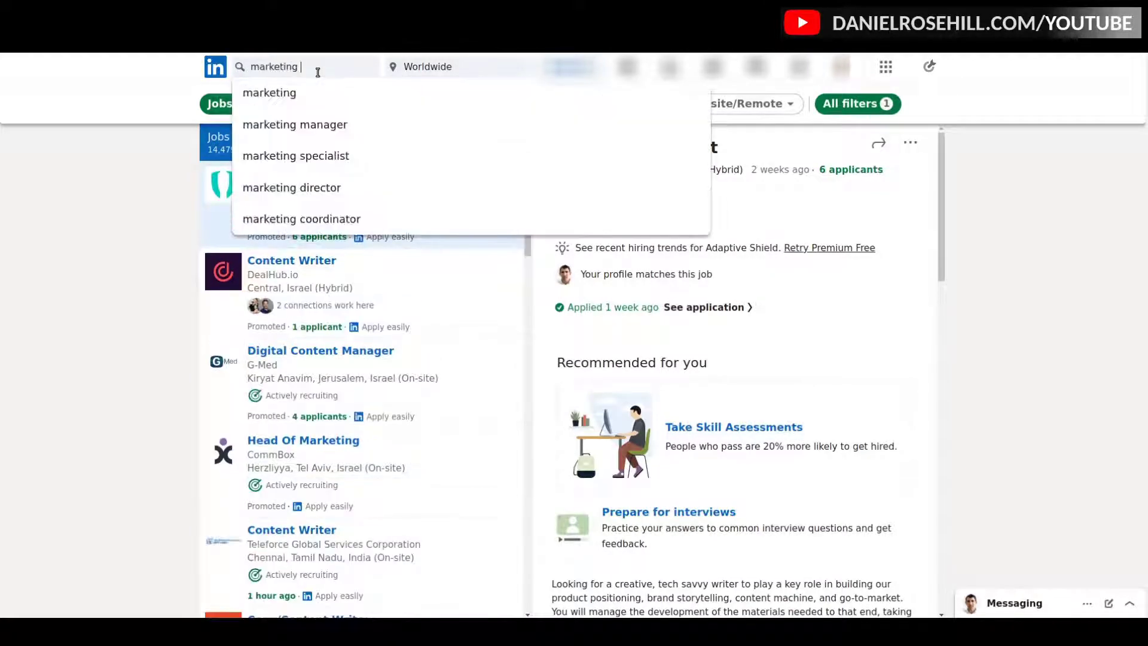
{"action": "key", "text": "Return"}
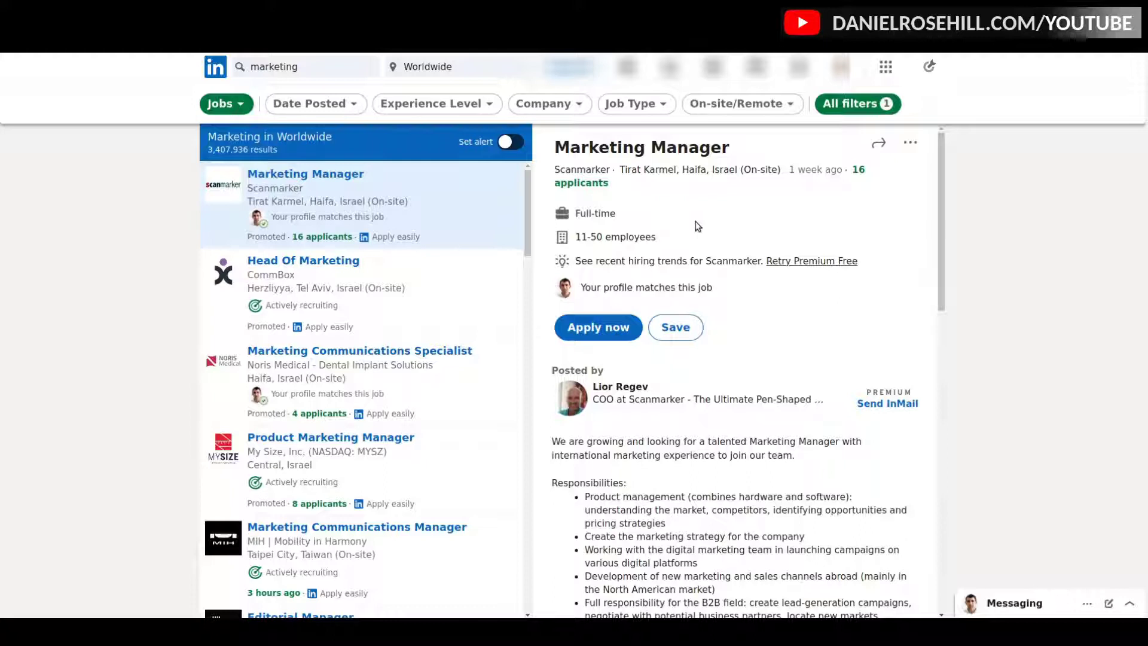
Step: Apply the Remote filter from All filters, cutting the marketing results to 187,053
{"action": "left_click", "coordinate": [837, 109]}
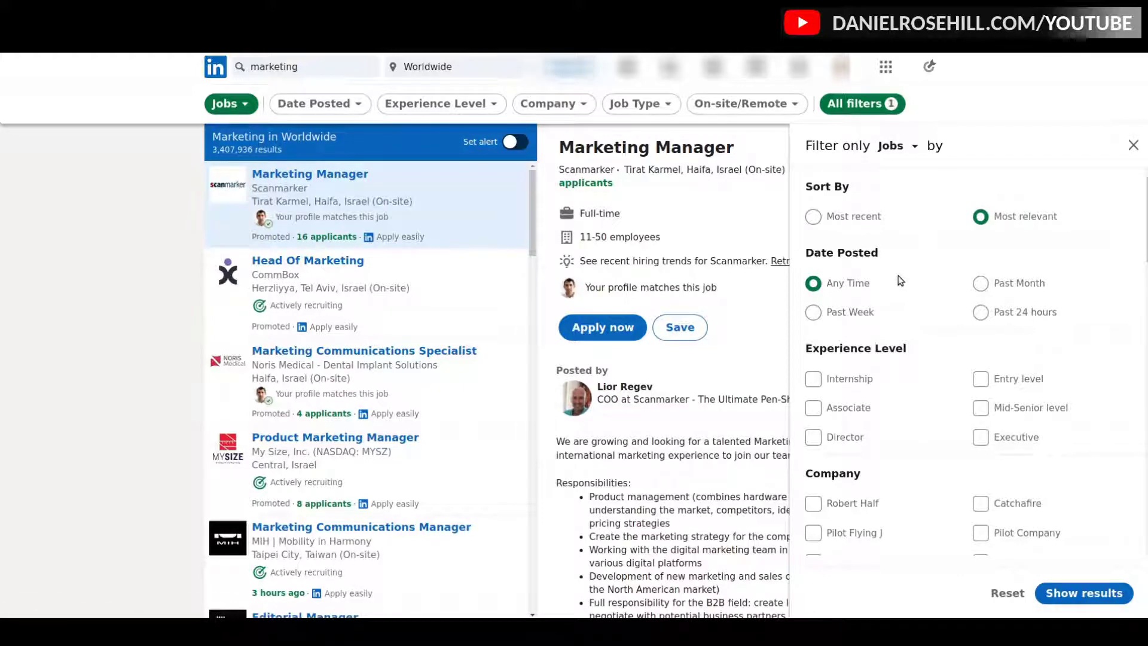
{"action": "scroll", "coordinate": [906, 272], "scroll_direction": "down", "scroll_amount": 8}
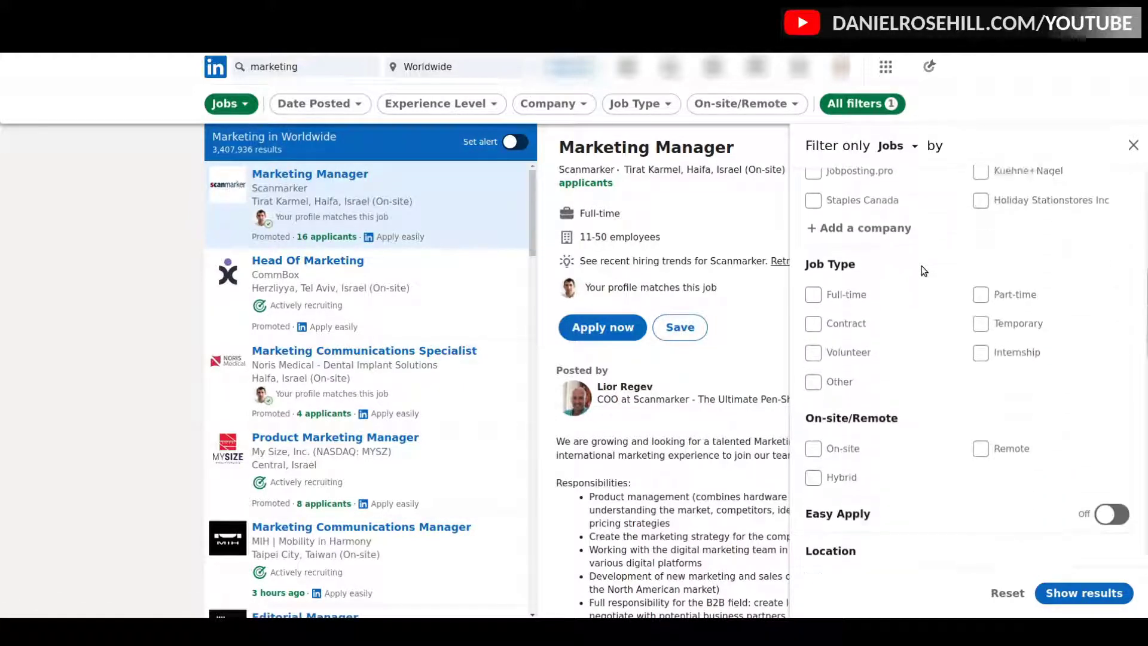
{"action": "scroll", "coordinate": [923, 269], "scroll_direction": "down", "scroll_amount": 2}
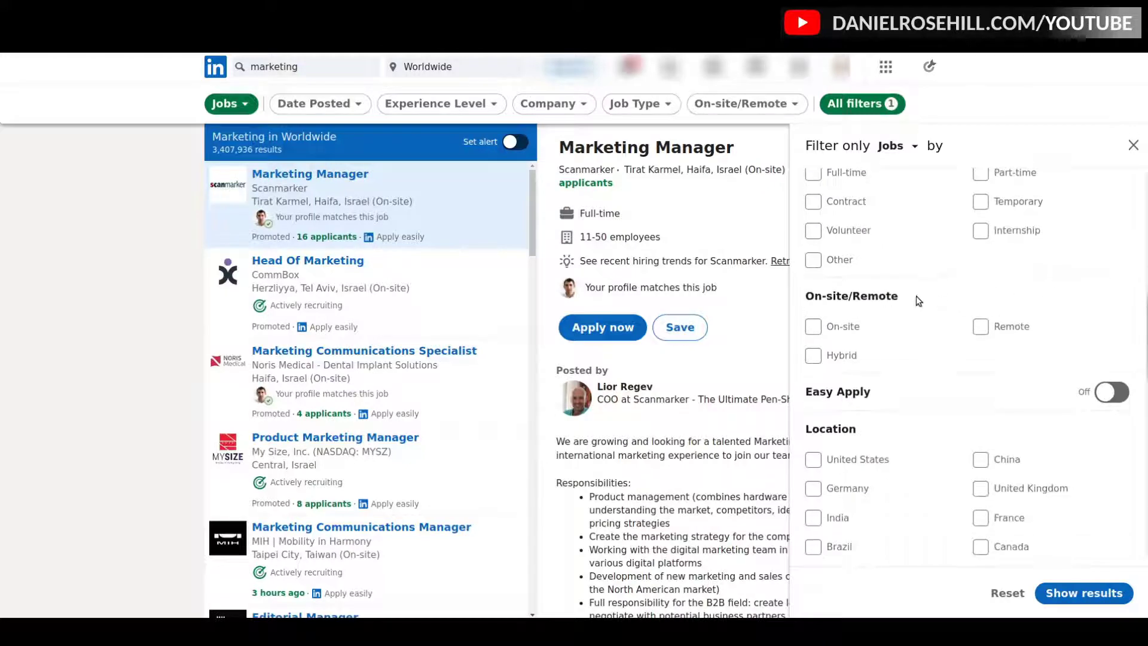
{"action": "scroll", "coordinate": [933, 297], "scroll_direction": "down", "scroll_amount": 3}
{"action": "scroll", "coordinate": [957, 299], "scroll_direction": "down", "scroll_amount": 10}
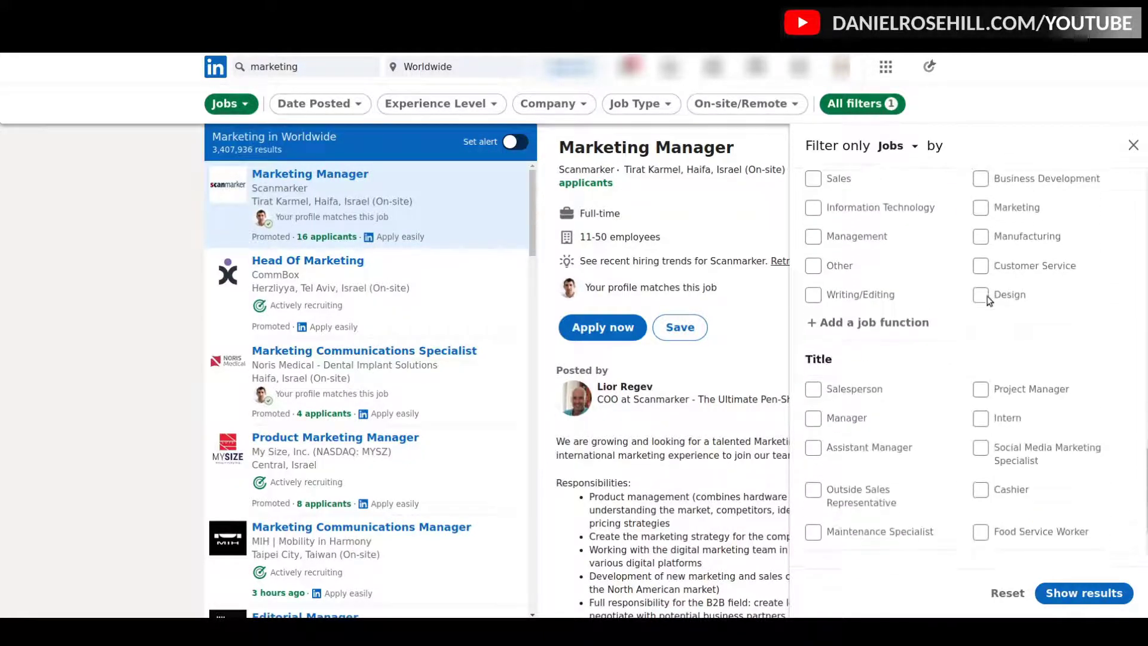
{"action": "scroll", "coordinate": [990, 317], "scroll_direction": "up", "scroll_amount": 15}
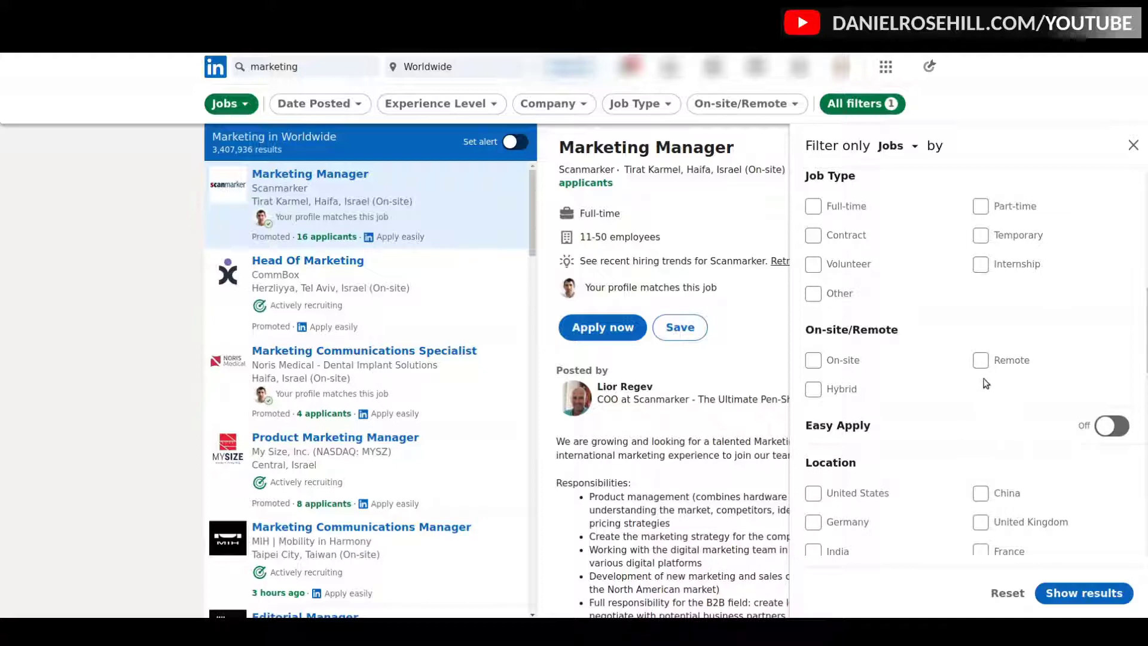
{"action": "left_click", "coordinate": [981, 360]}
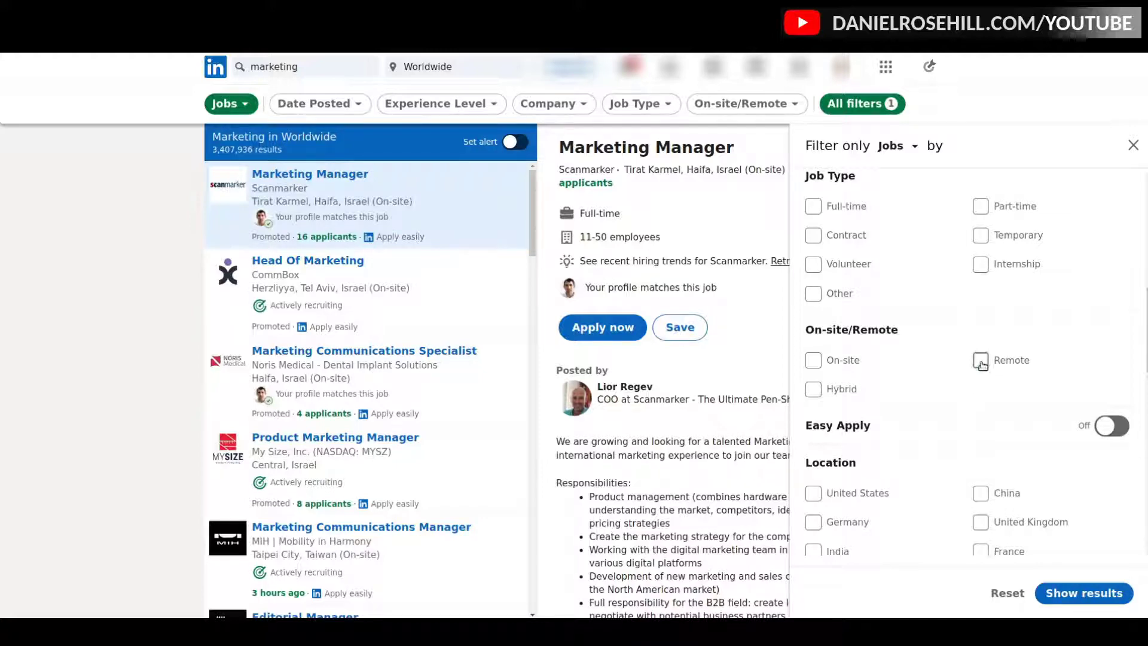
{"action": "left_click", "coordinate": [1054, 596]}
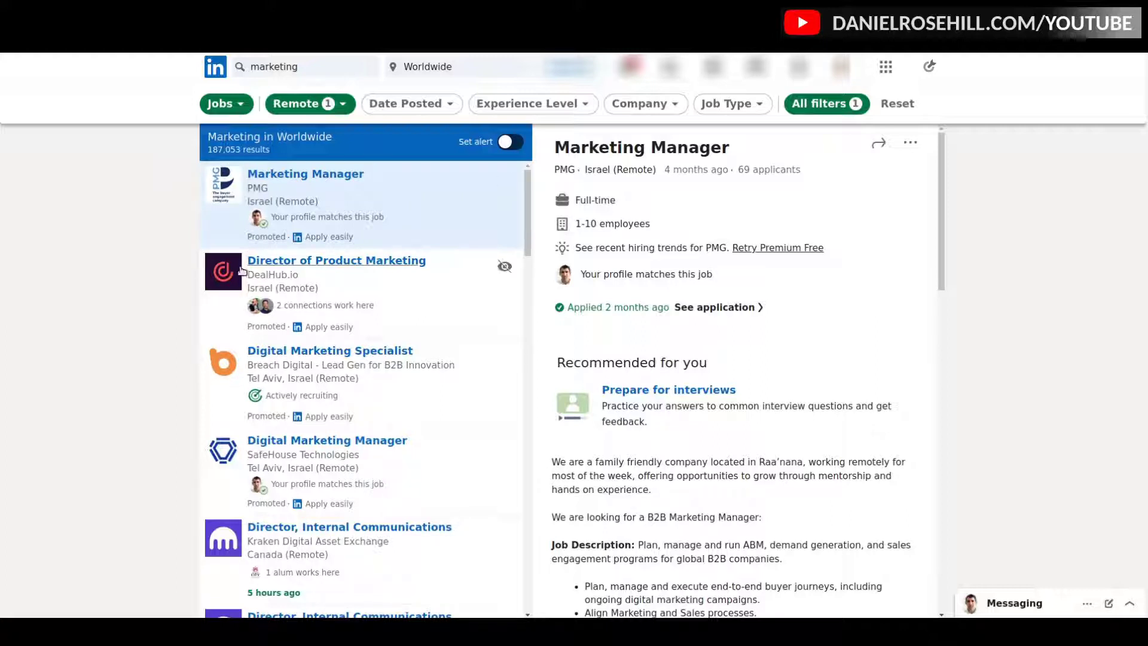
Step: Open the Kraken 'Director, Internal Communications' listing from the results
{"action": "scroll", "coordinate": [283, 254], "scroll_direction": "down", "scroll_amount": 1}
{"action": "scroll", "coordinate": [299, 245], "scroll_direction": "down", "scroll_amount": 4}
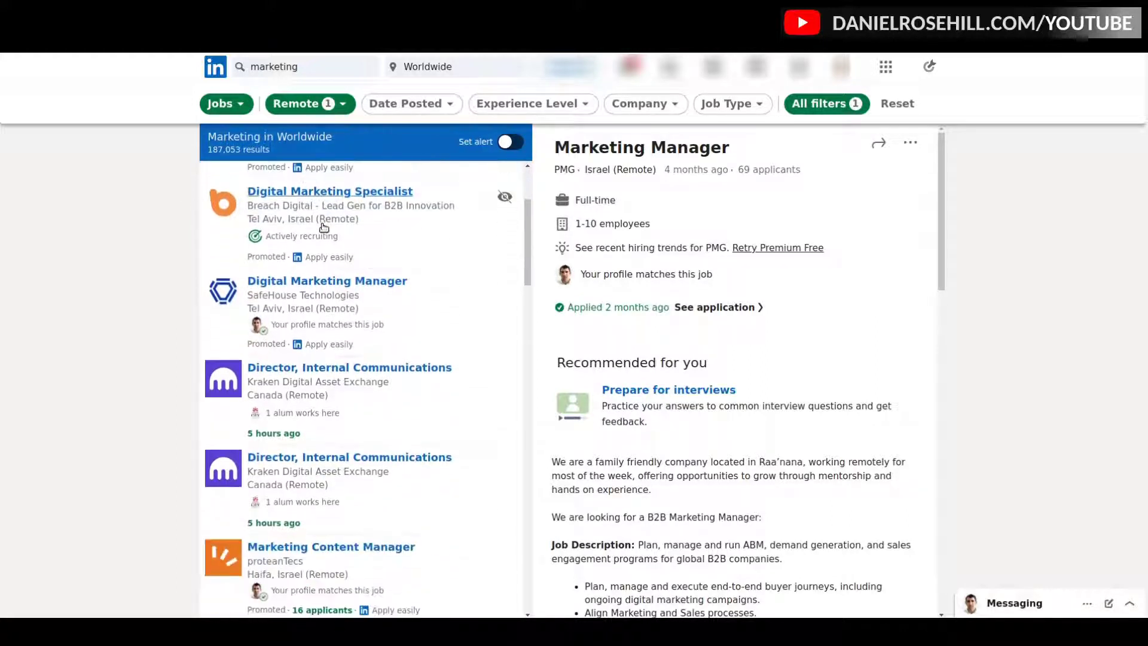
{"action": "scroll", "coordinate": [329, 236], "scroll_direction": "down", "scroll_amount": 1}
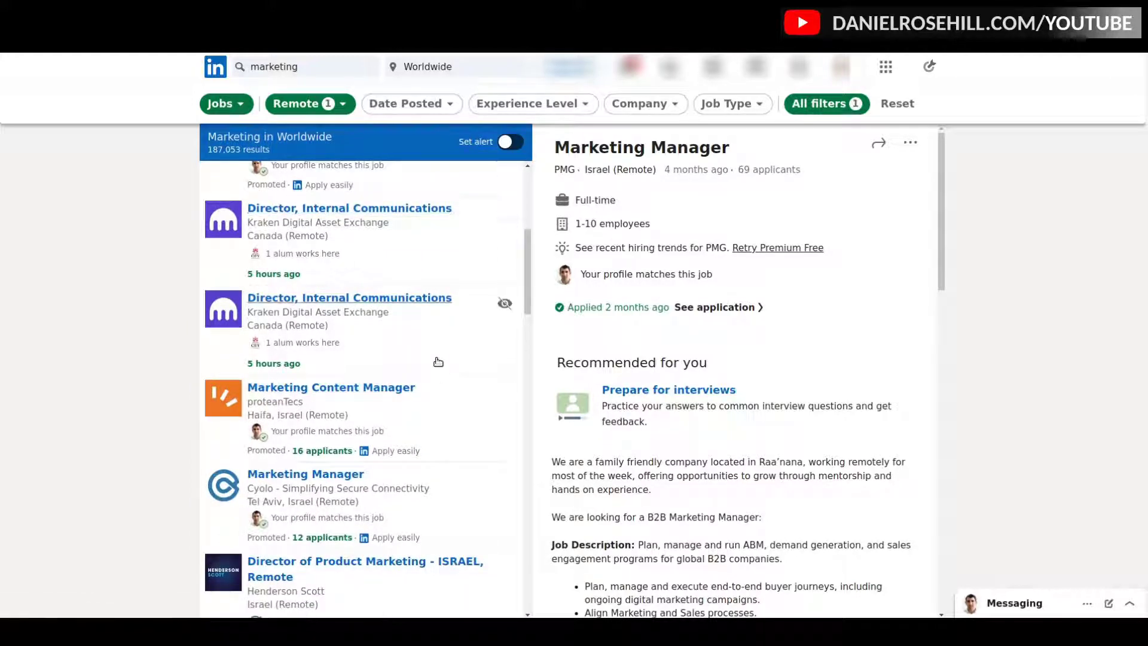
{"action": "left_click", "coordinate": [430, 258]}
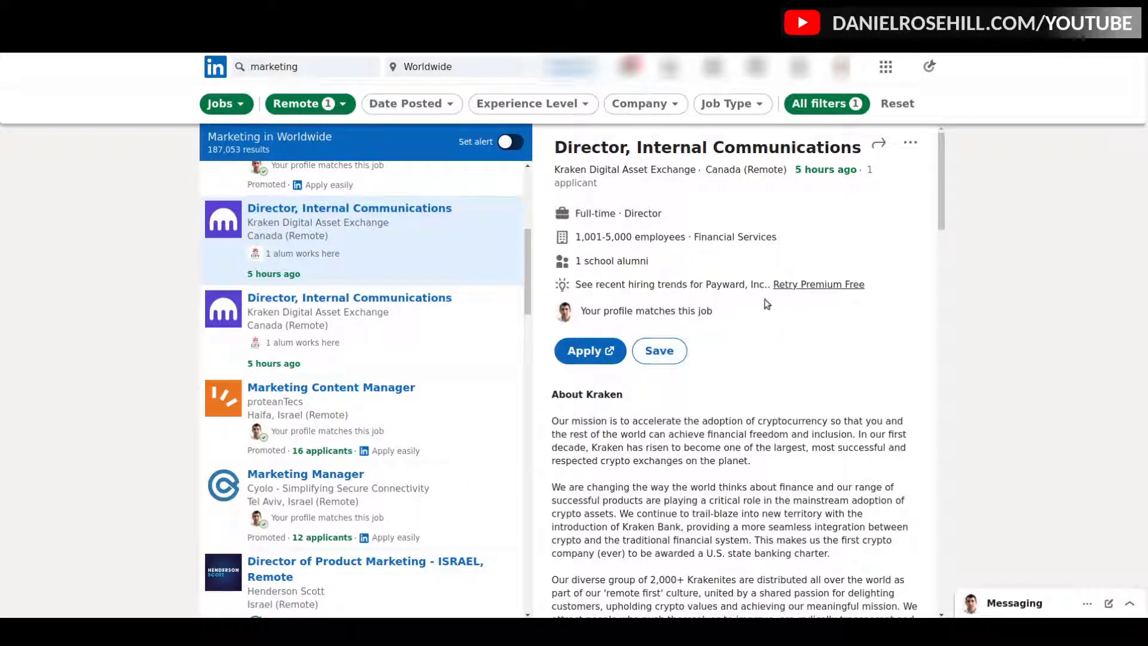
Step: Read through the Kraken job description, noting its #US #CANADA location tags
{"action": "scroll", "coordinate": [765, 303], "scroll_direction": "down", "scroll_amount": 8}
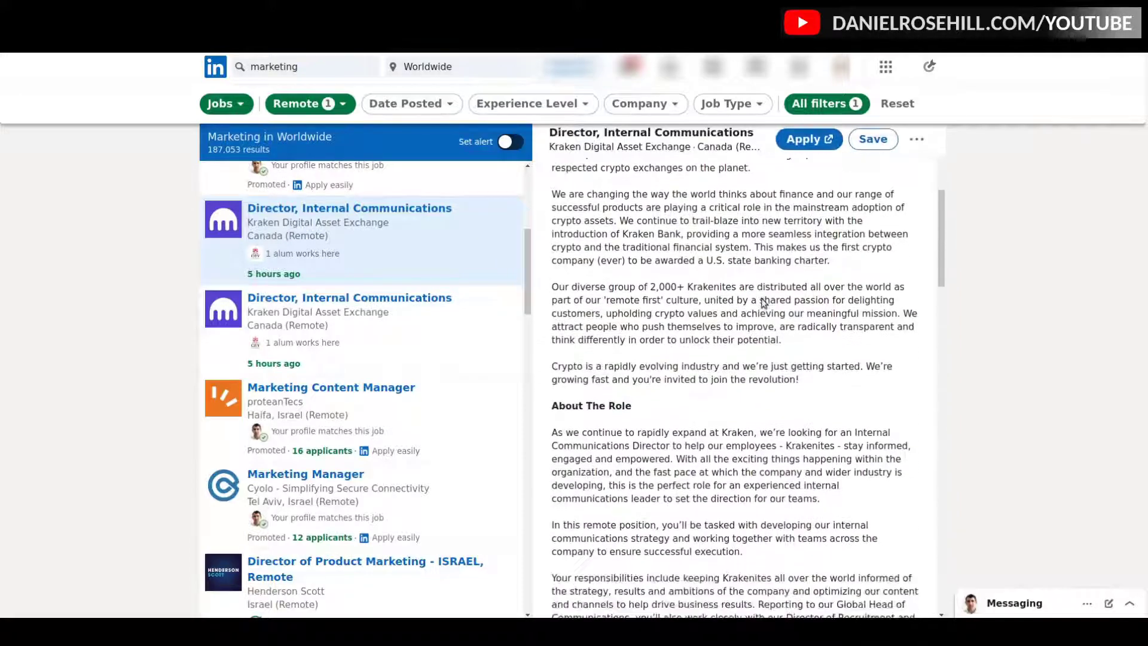
{"action": "scroll", "coordinate": [763, 302], "scroll_direction": "down", "scroll_amount": 10}
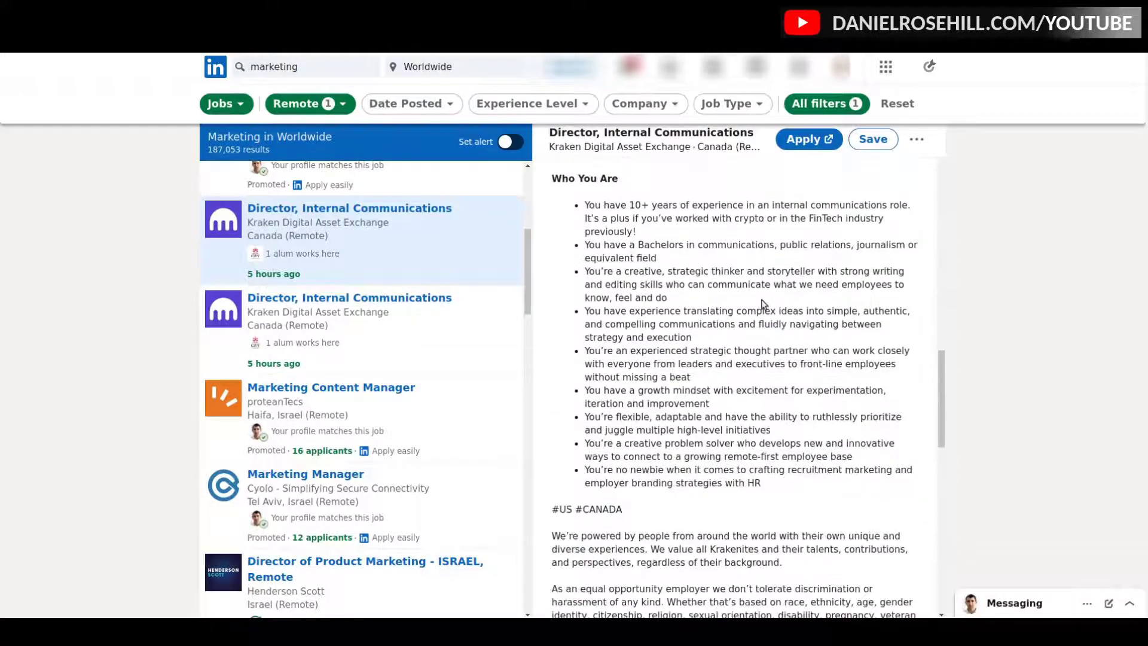
{"action": "scroll", "coordinate": [626, 442], "scroll_direction": "down", "scroll_amount": 3}
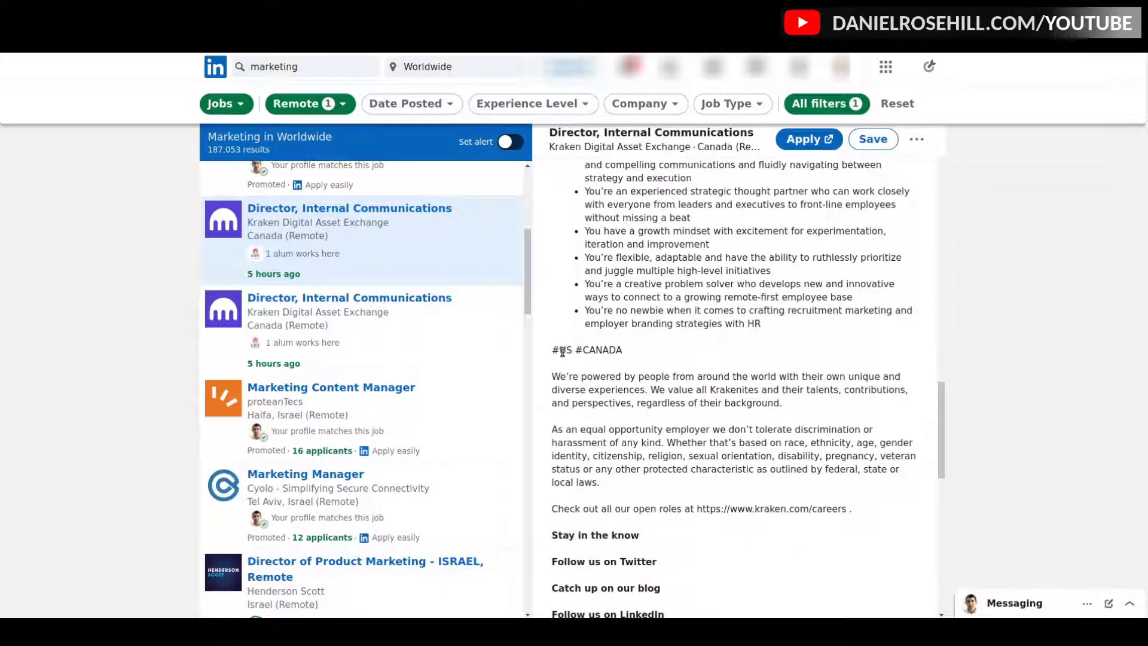
{"action": "scroll", "coordinate": [562, 352], "scroll_direction": "down", "scroll_amount": 4}
{"action": "scroll", "coordinate": [562, 352], "scroll_direction": "up", "scroll_amount": 3}
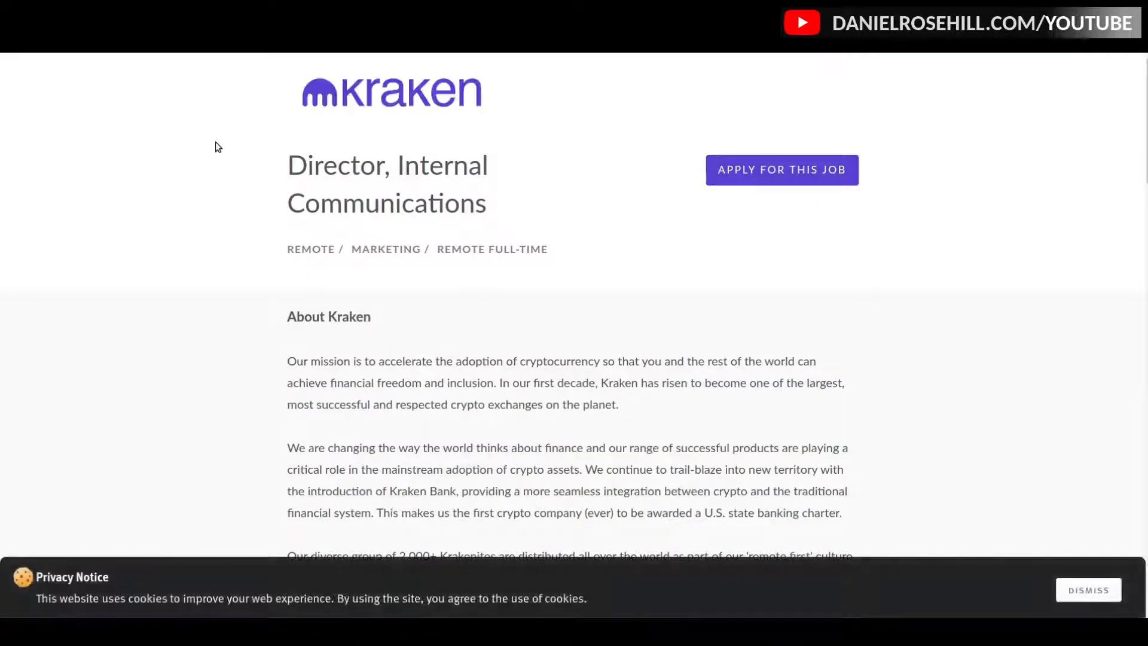
Step: Scroll the Kraken careers posting down to its closing location hashtags
{"action": "scroll", "coordinate": [241, 157], "scroll_direction": "down", "scroll_amount": 10}
{"action": "scroll", "coordinate": [252, 165], "scroll_direction": "down", "scroll_amount": 10}
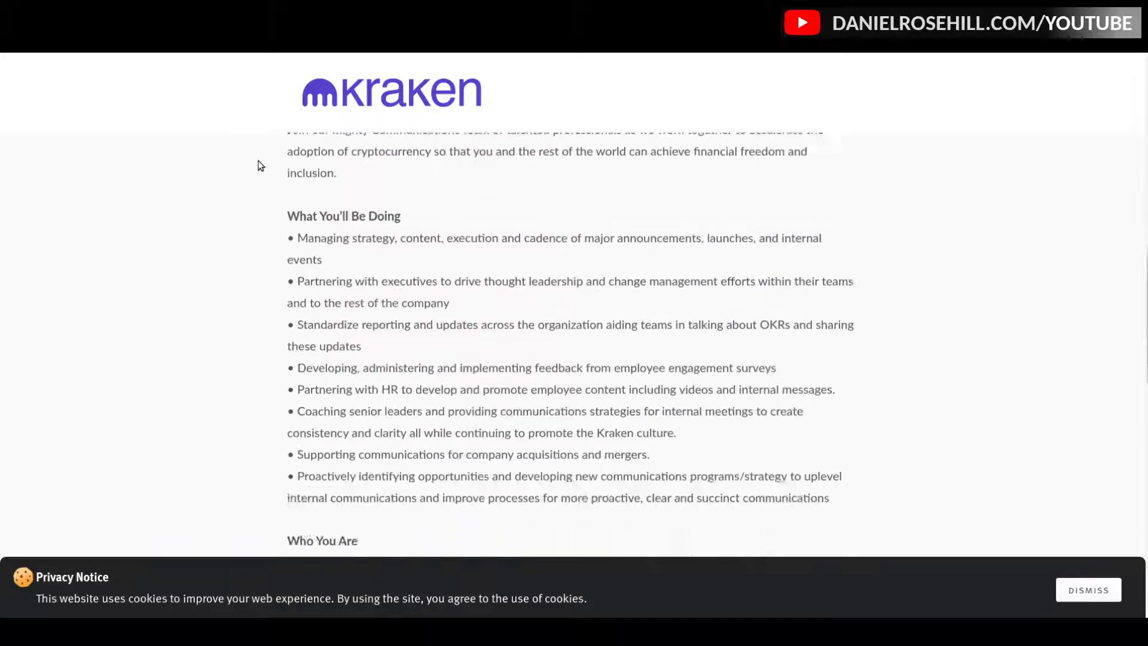
{"action": "scroll", "coordinate": [282, 177], "scroll_direction": "down", "scroll_amount": 2}
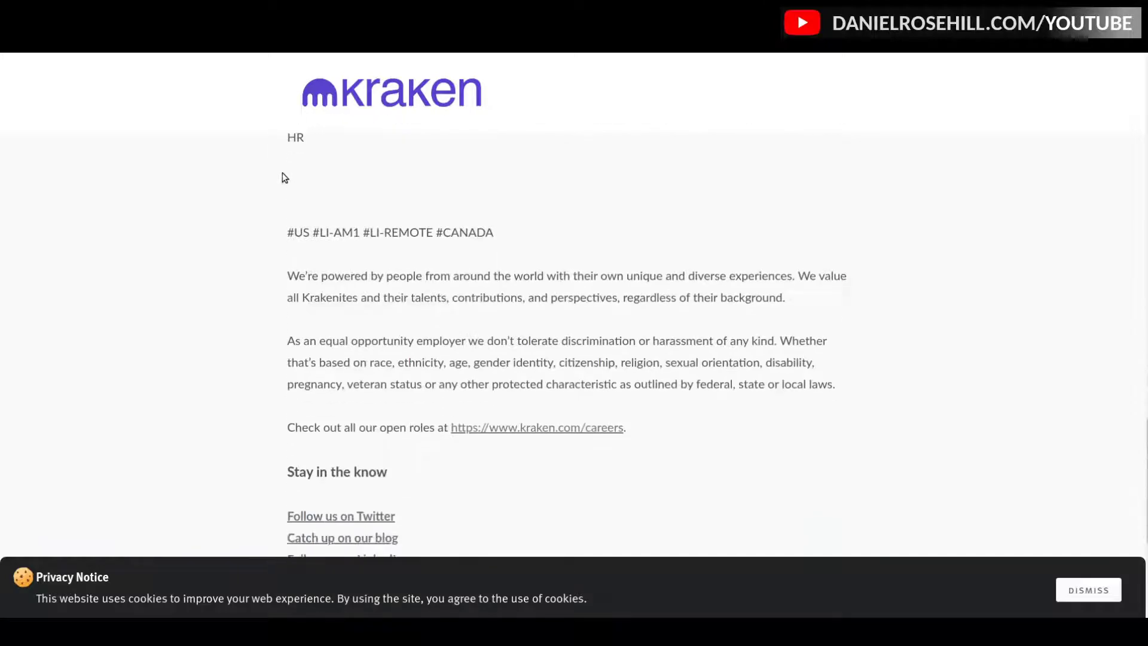
{"action": "scroll", "coordinate": [368, 183], "scroll_direction": "down", "scroll_amount": 3}
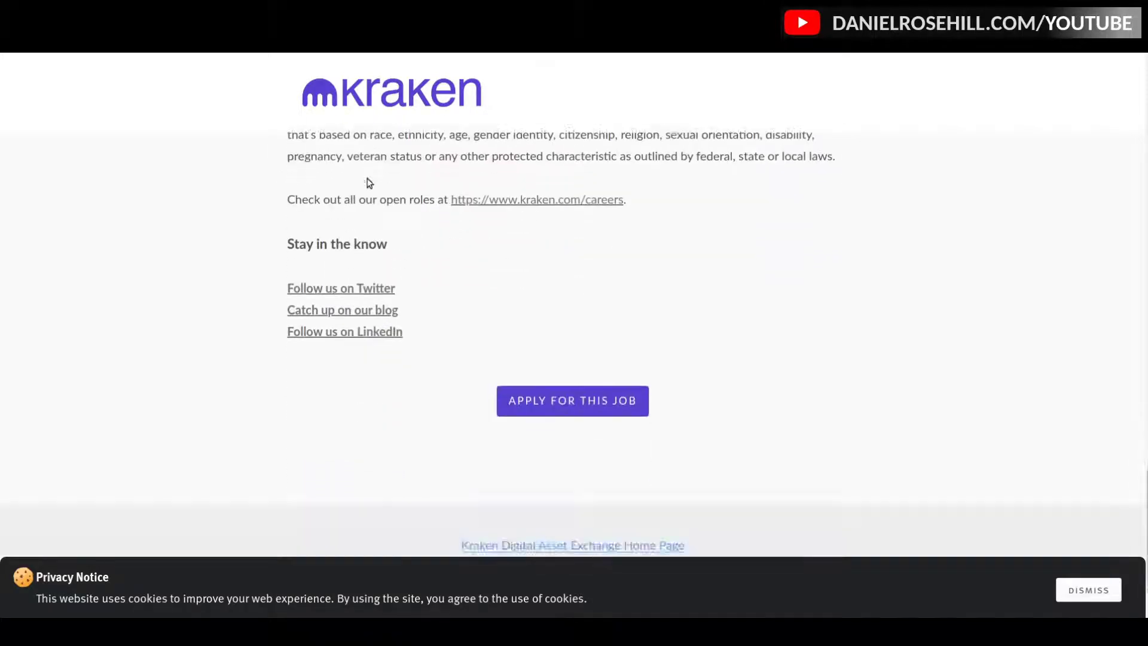
{"action": "scroll", "coordinate": [353, 183], "scroll_direction": "up", "scroll_amount": 8}
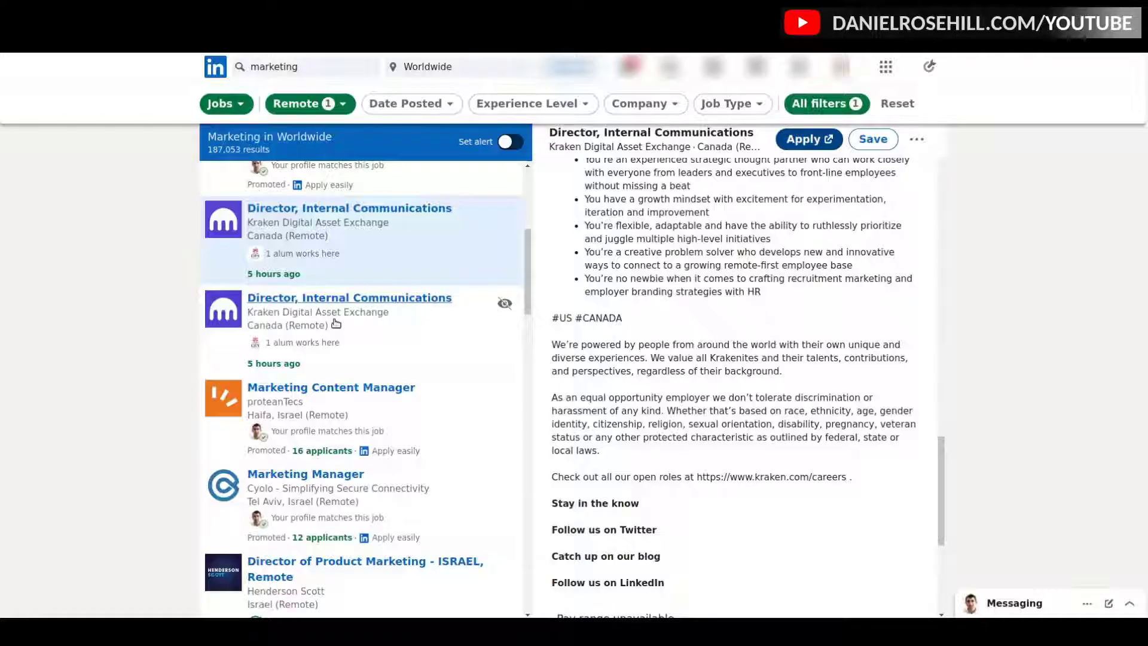
{"action": "scroll", "coordinate": [389, 289], "scroll_direction": "down", "scroll_amount": 6}
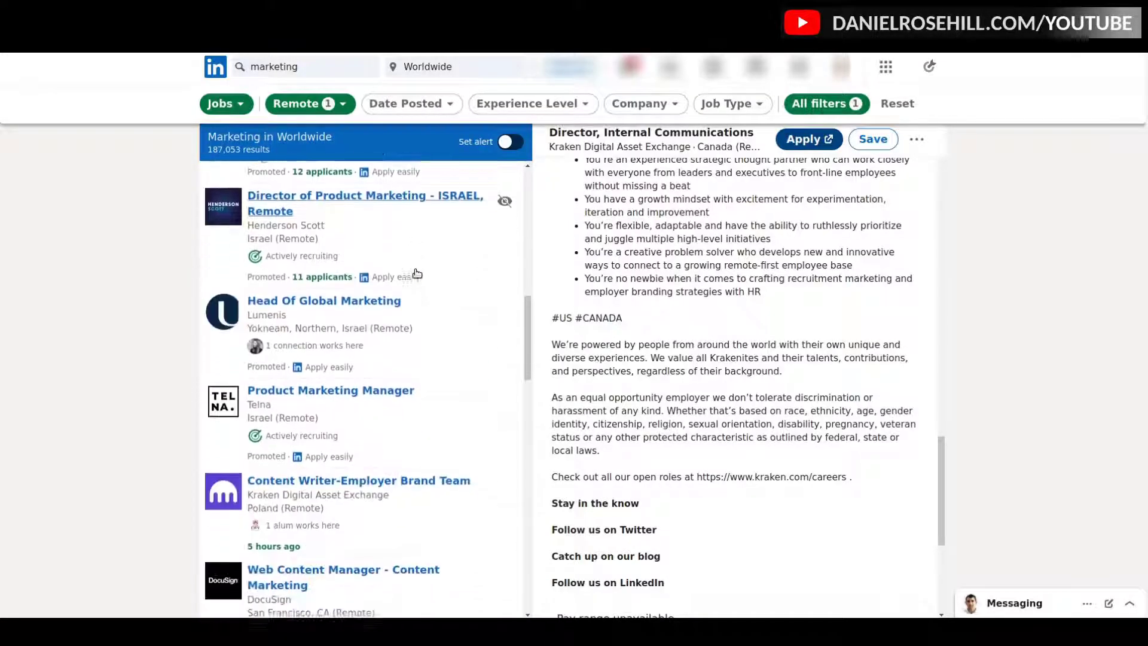
Step: Open Kraken's Content Writer-Employer Brand Team listing and highlight its #US #EU location tagging
{"action": "scroll", "coordinate": [417, 274], "scroll_direction": "down", "scroll_amount": 3}
{"action": "left_click", "coordinate": [413, 380]}
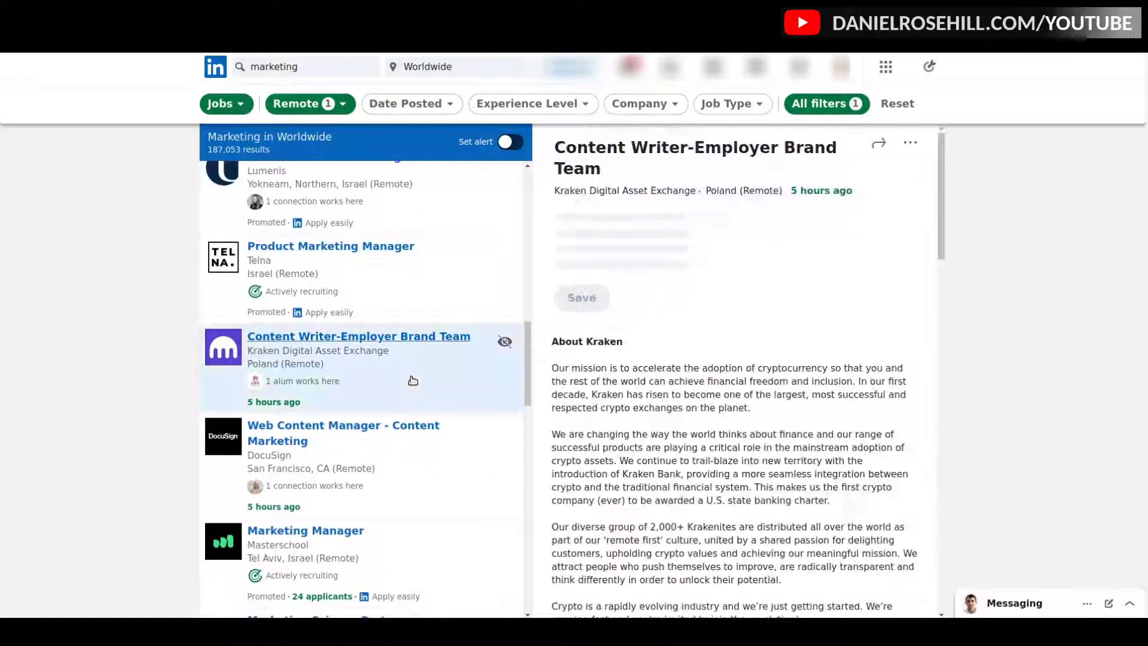
{"action": "scroll", "coordinate": [706, 317], "scroll_direction": "down", "scroll_amount": 6}
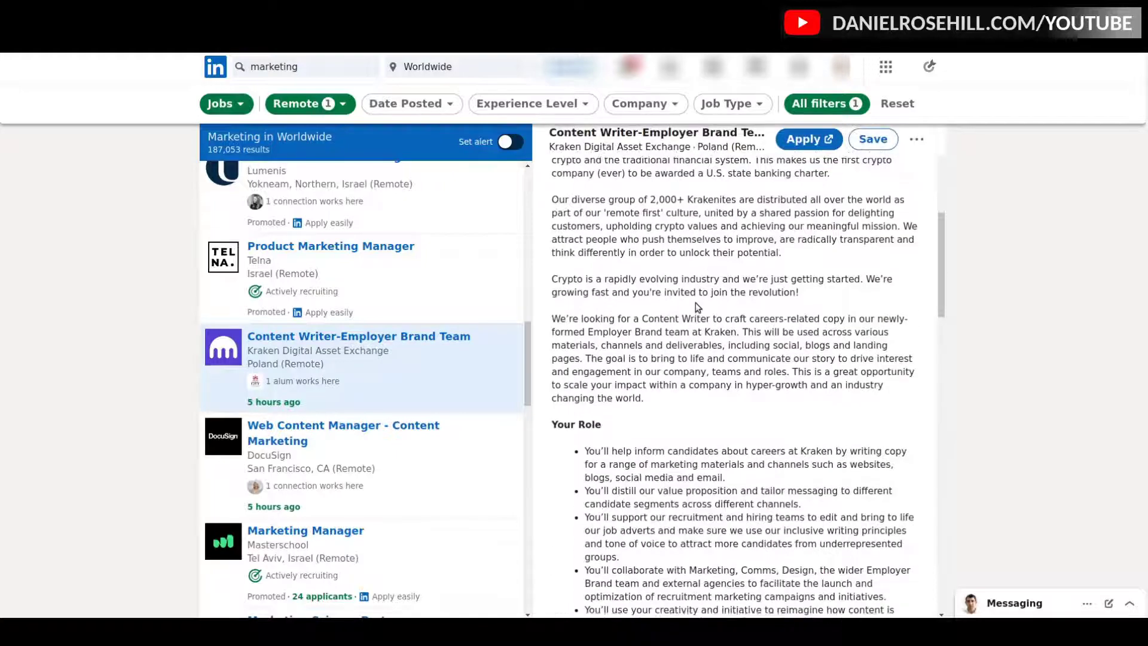
{"action": "scroll", "coordinate": [700, 307], "scroll_direction": "down", "scroll_amount": 12}
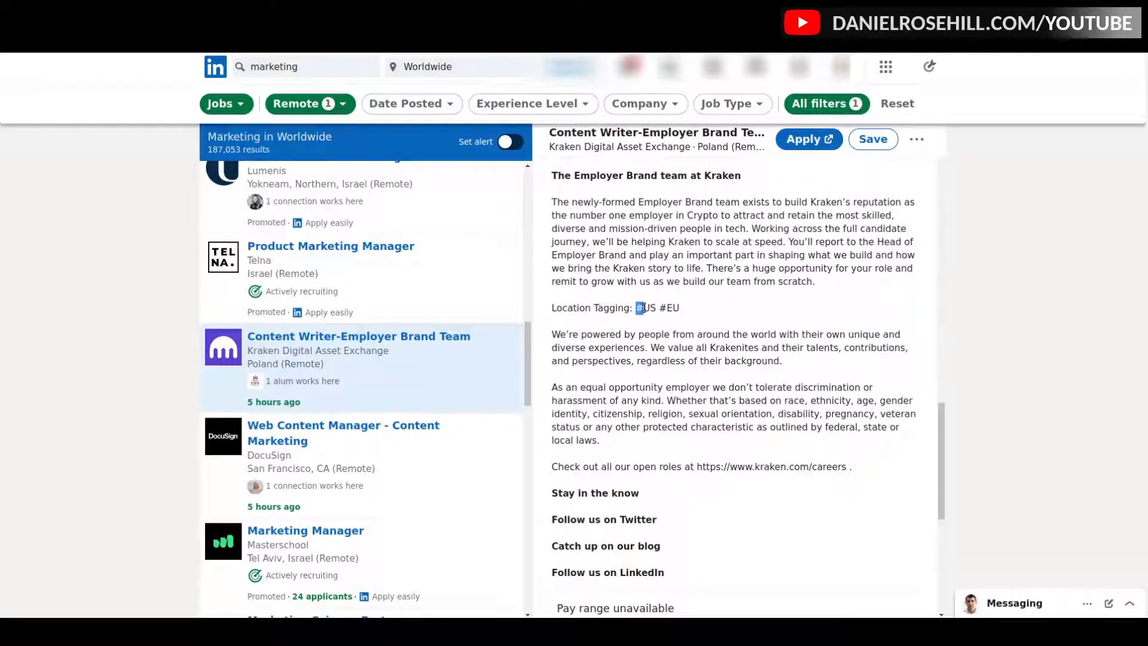
{"action": "left_click_drag", "start_coordinate": [644, 308], "coordinate": [682, 308]}
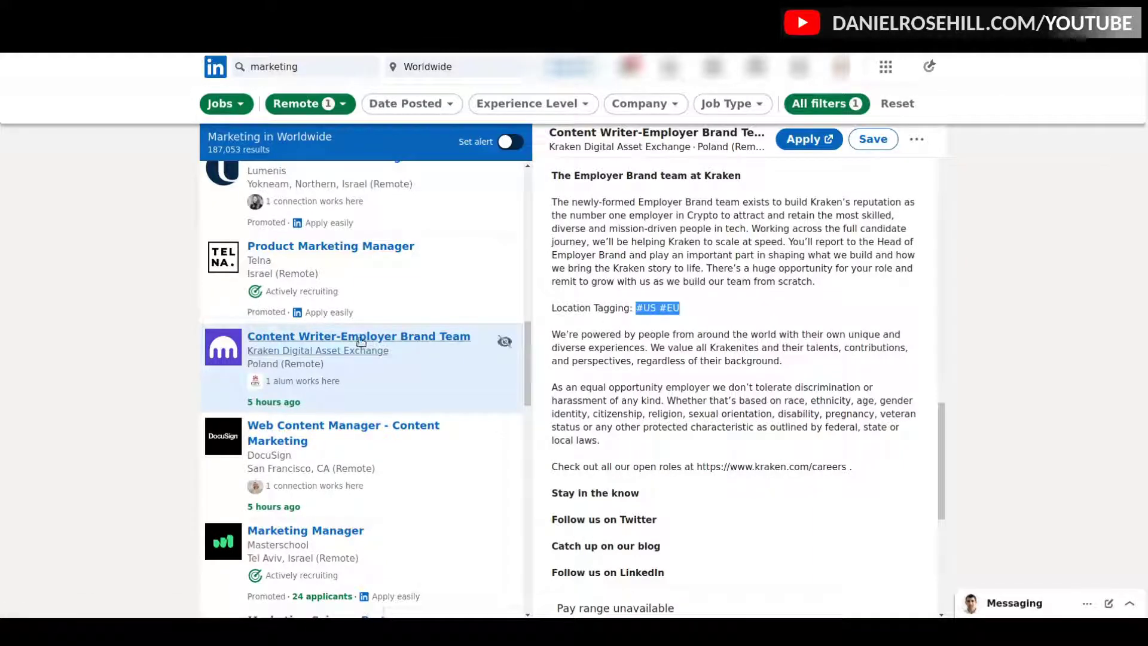
{"action": "scroll", "coordinate": [448, 287], "scroll_direction": "down", "scroll_amount": 7}
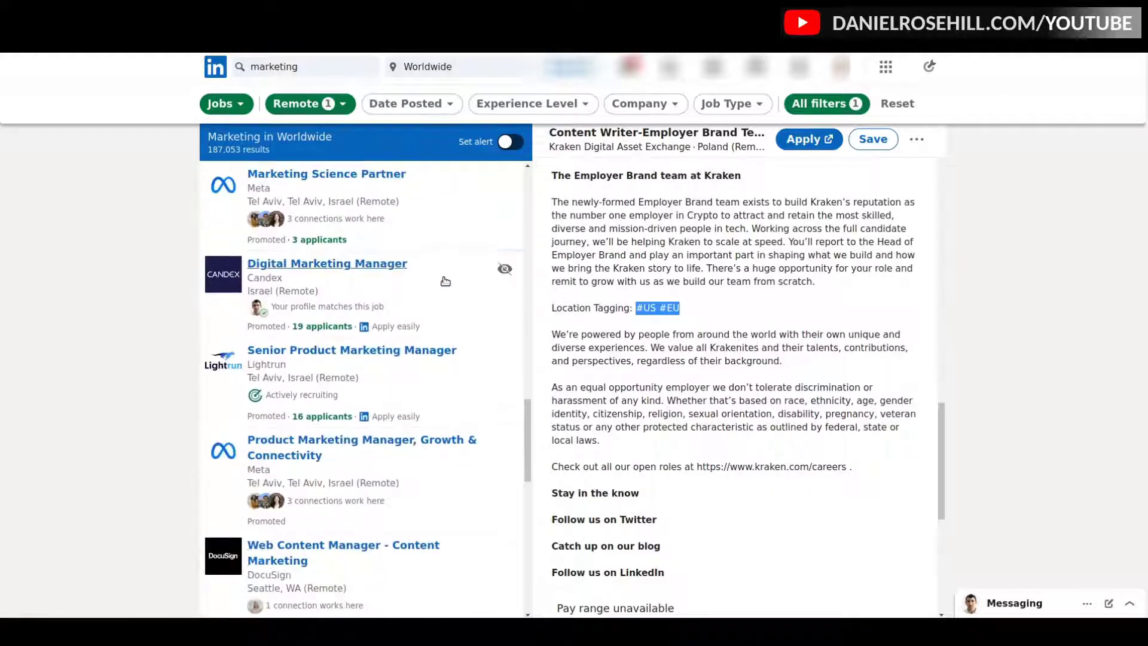
{"action": "scroll", "coordinate": [446, 278], "scroll_direction": "down", "scroll_amount": 4}
Step: Open the DocuSign Web Content Manager listing and highlight its ineligible-states sentence
{"action": "left_click", "coordinate": [411, 378]}
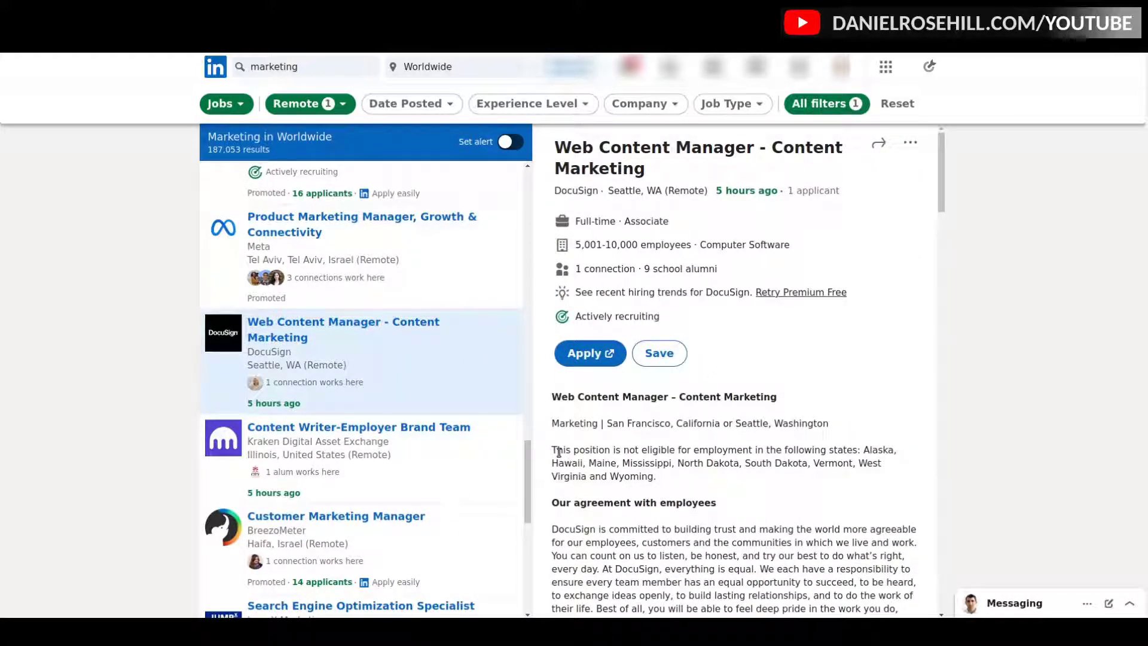
{"action": "left_click_drag", "start_coordinate": [556, 451], "coordinate": [850, 451]}
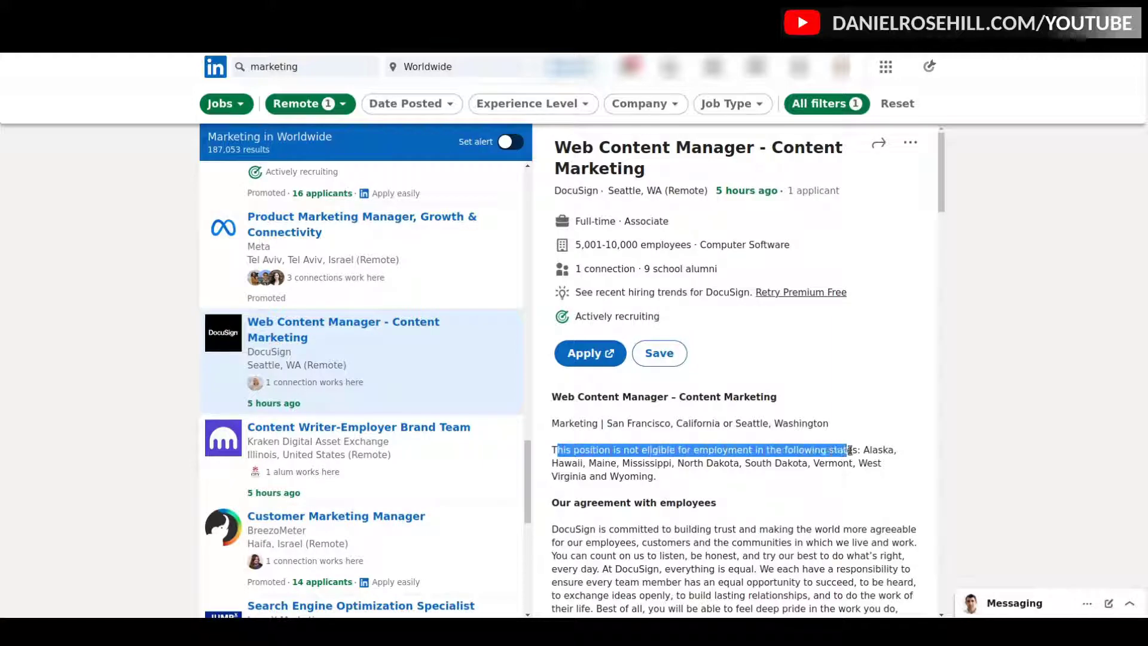
{"action": "left_click", "coordinate": [730, 477]}
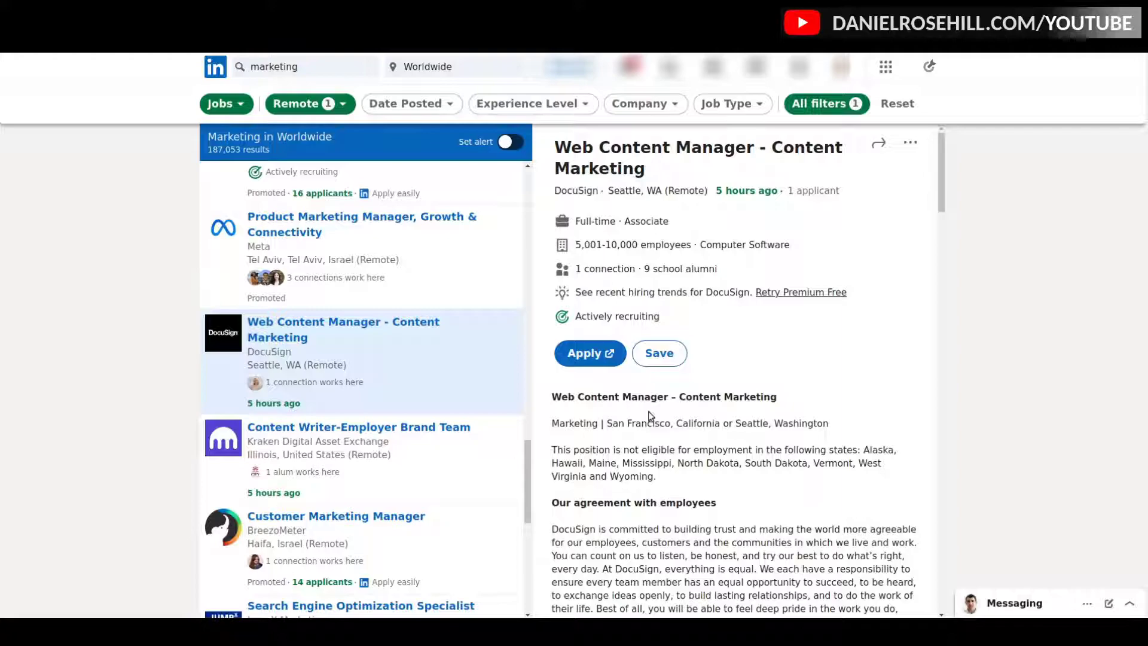
Step: Read past the US vaccination requirement down to About the company and the unavailable pay range
{"action": "scroll", "coordinate": [712, 332], "scroll_direction": "down", "scroll_amount": 15}
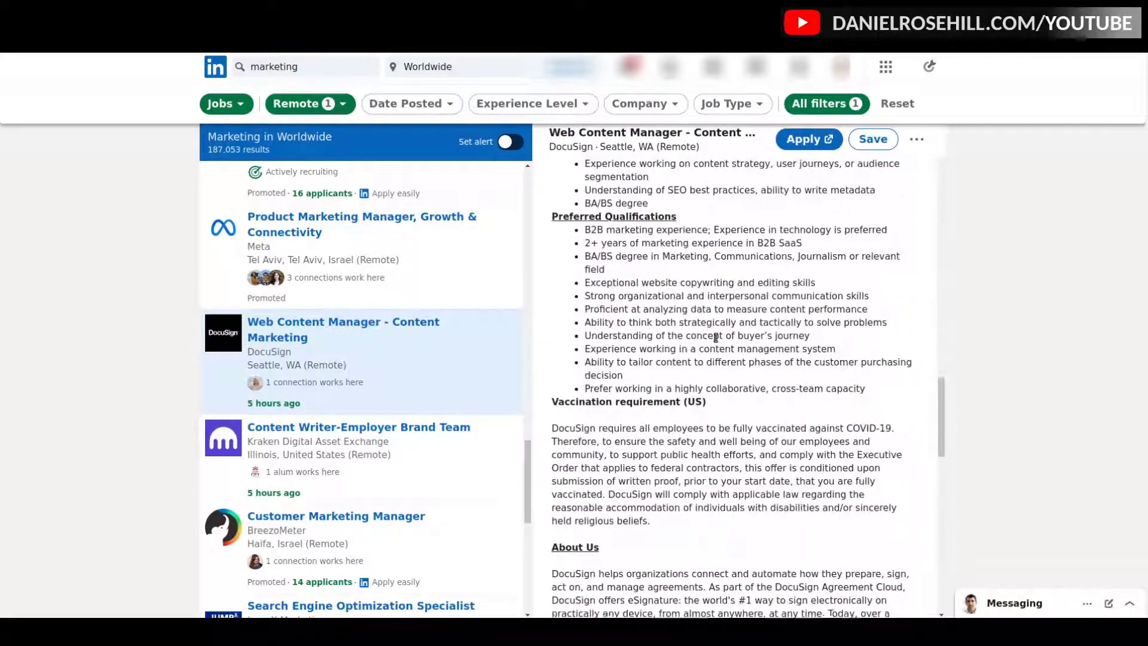
{"action": "scroll", "coordinate": [716, 338], "scroll_direction": "down", "scroll_amount": 5}
{"action": "scroll", "coordinate": [716, 338], "scroll_direction": "up", "scroll_amount": 4}
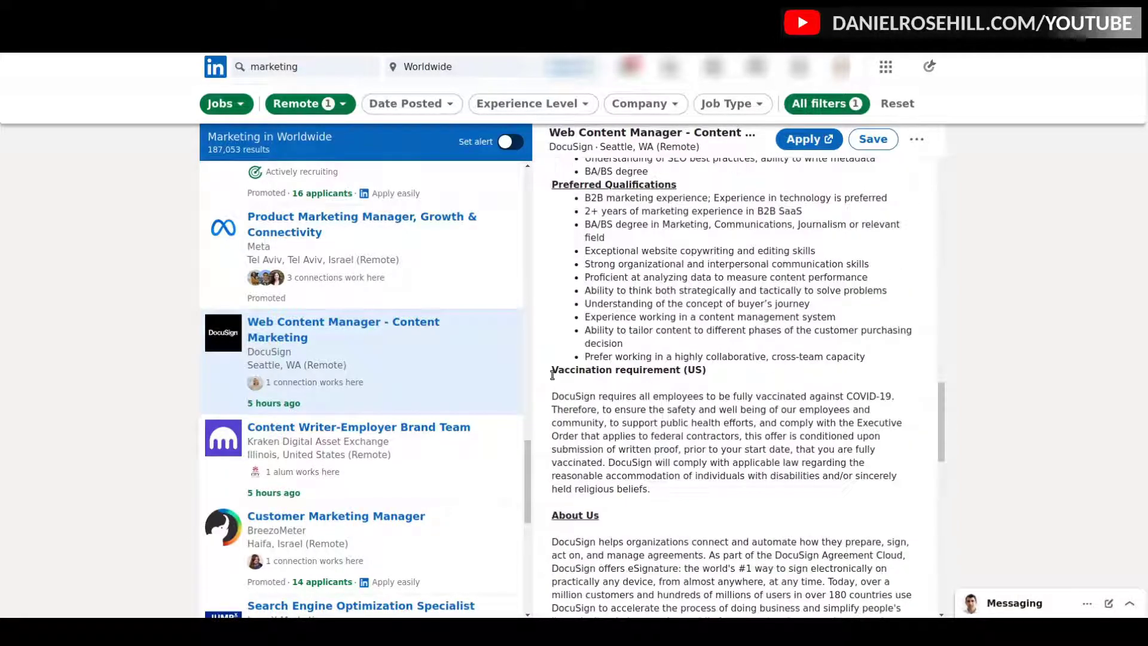
{"action": "left_click_drag", "start_coordinate": [553, 375], "coordinate": [708, 370]}
{"action": "scroll", "coordinate": [749, 366], "scroll_direction": "down", "scroll_amount": 6}
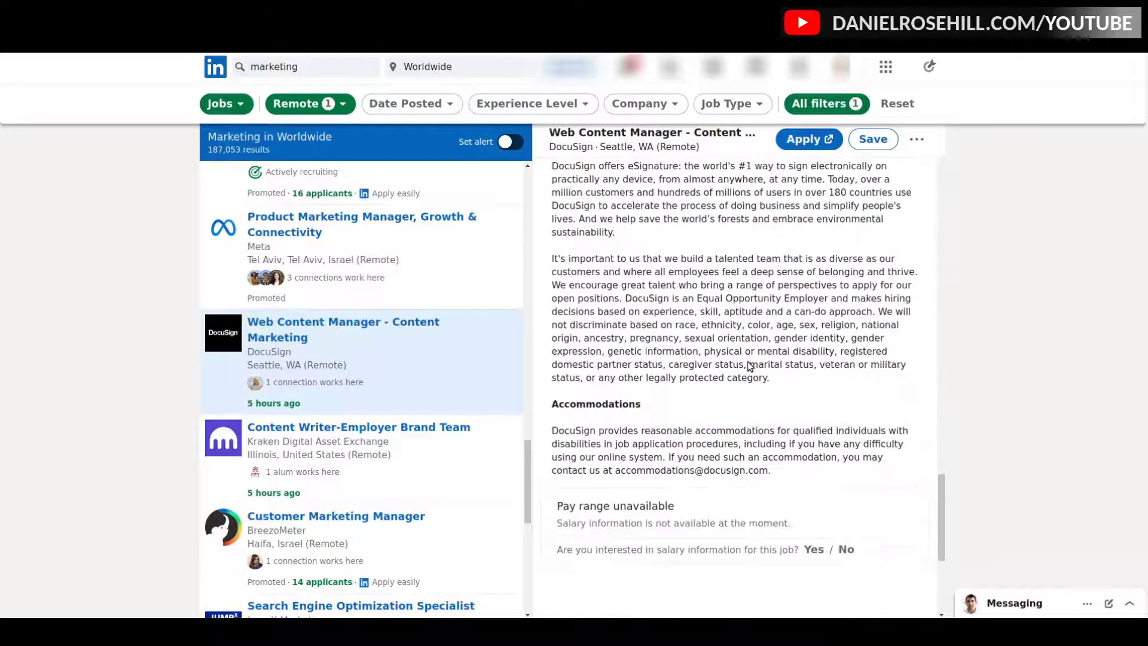
{"action": "scroll", "coordinate": [750, 366], "scroll_direction": "down", "scroll_amount": 3}
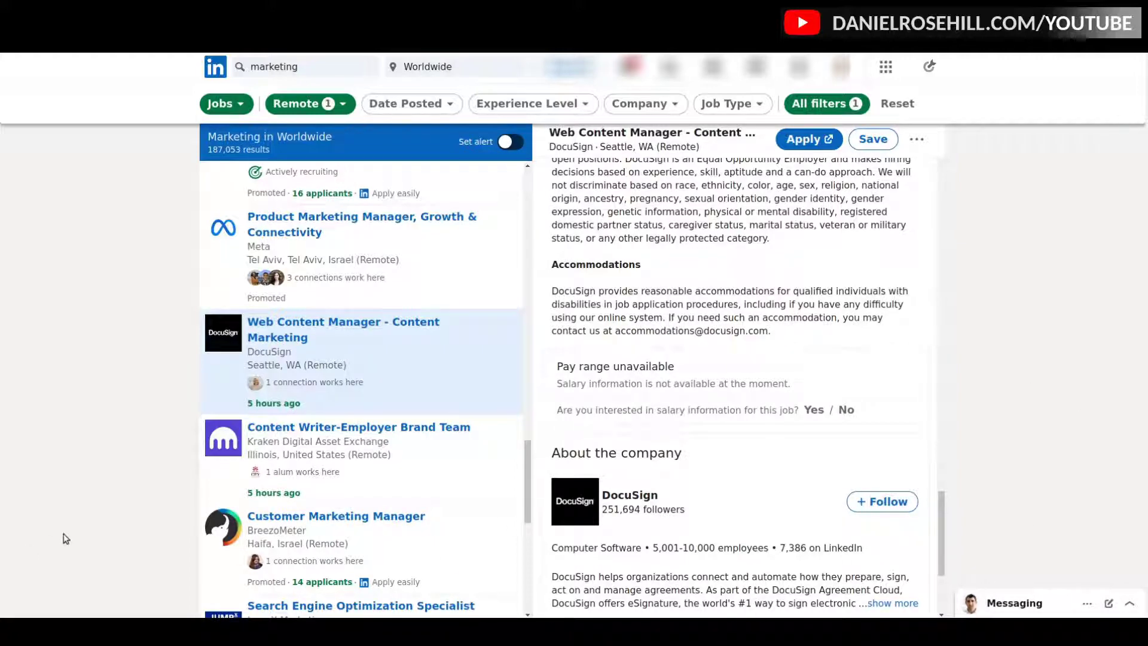
{"action": "scroll", "coordinate": [335, 407], "scroll_direction": "down", "scroll_amount": 2}
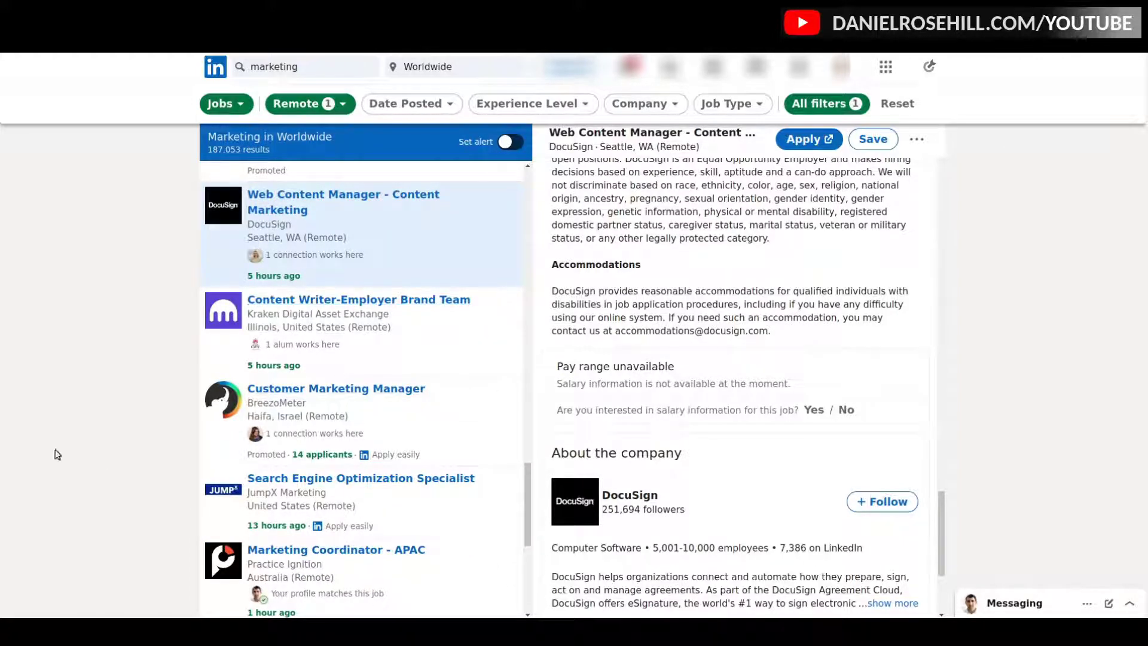
{"action": "scroll", "coordinate": [356, 320], "scroll_direction": "down", "scroll_amount": 5}
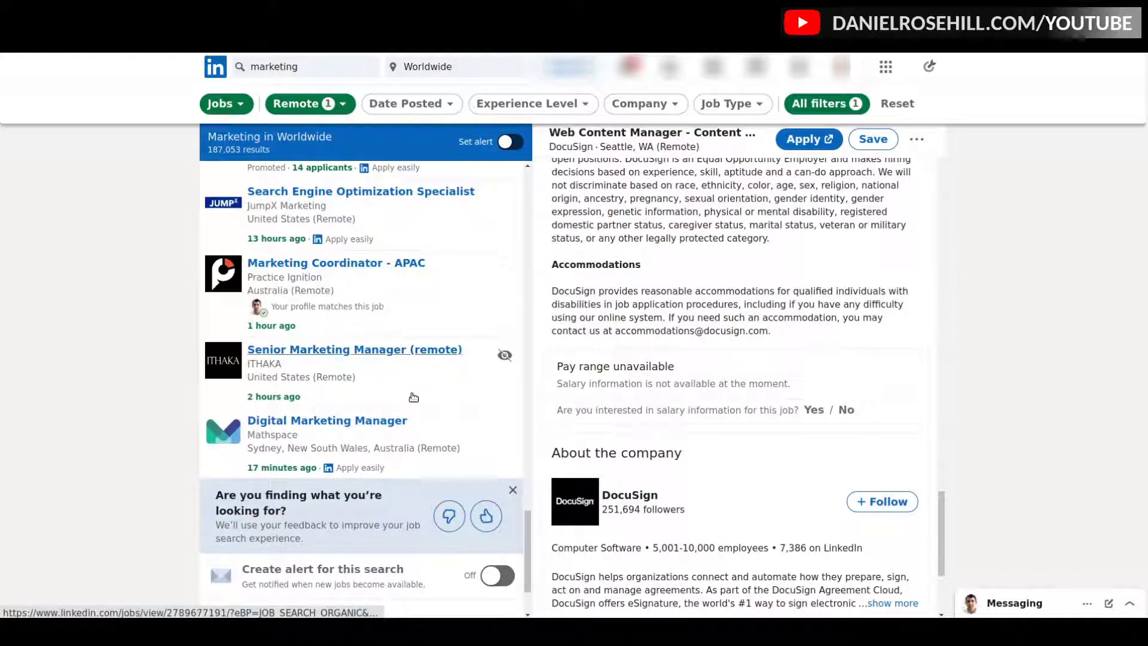
Step: Open ITHAKA's Senior Marketing Manager (remote) listing and read down to its $85,000–$110,000 Colorado pay range
{"action": "left_click", "coordinate": [409, 384]}
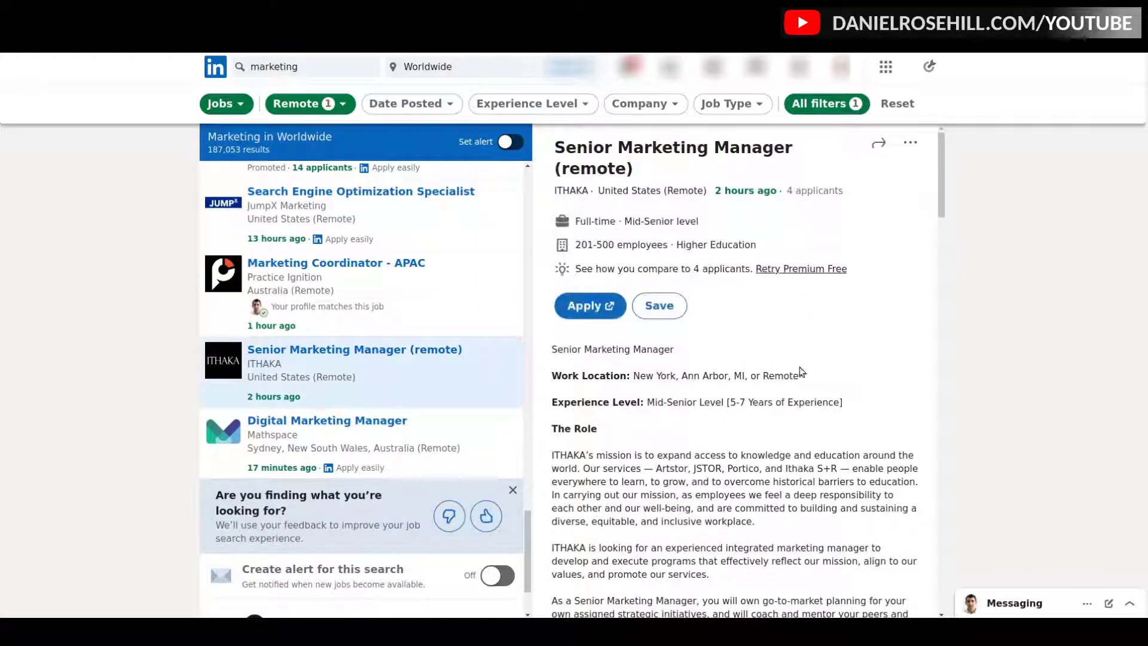
{"action": "scroll", "coordinate": [831, 260], "scroll_direction": "down", "scroll_amount": 3}
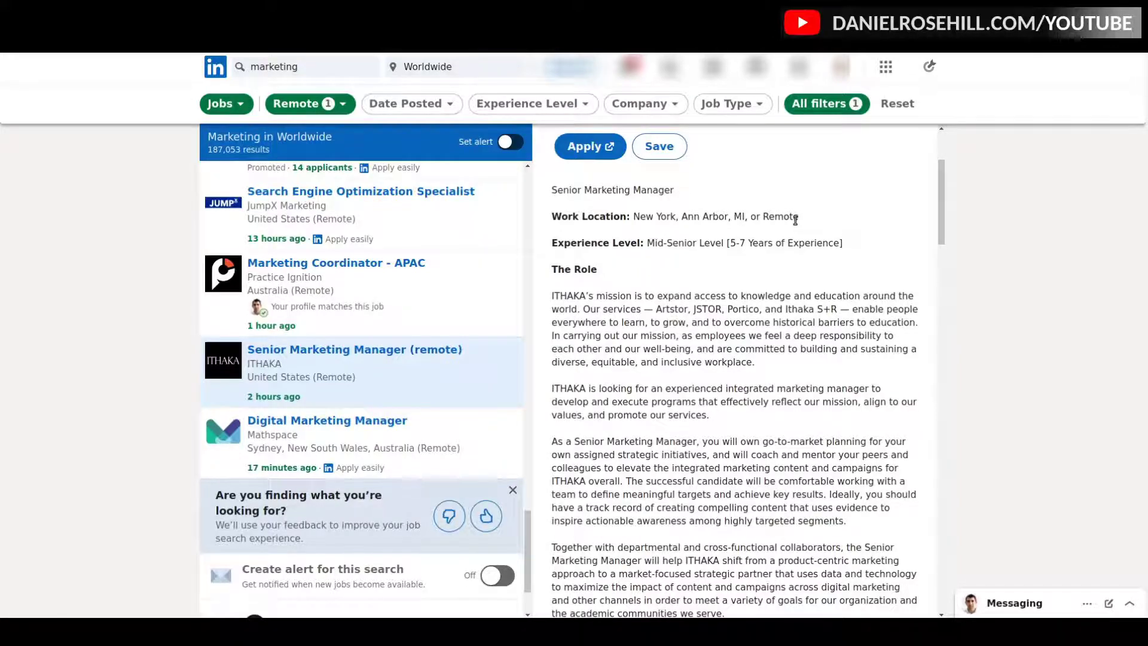
{"action": "scroll", "coordinate": [798, 280], "scroll_direction": "down", "scroll_amount": 15}
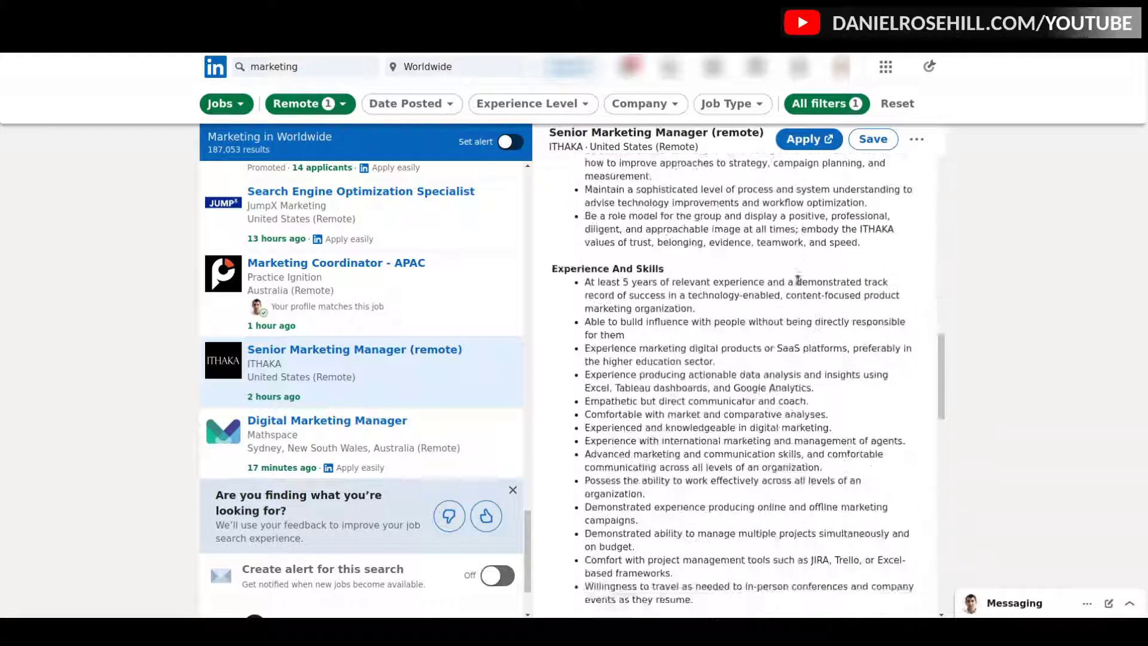
{"action": "scroll", "coordinate": [797, 279], "scroll_direction": "down", "scroll_amount": 10}
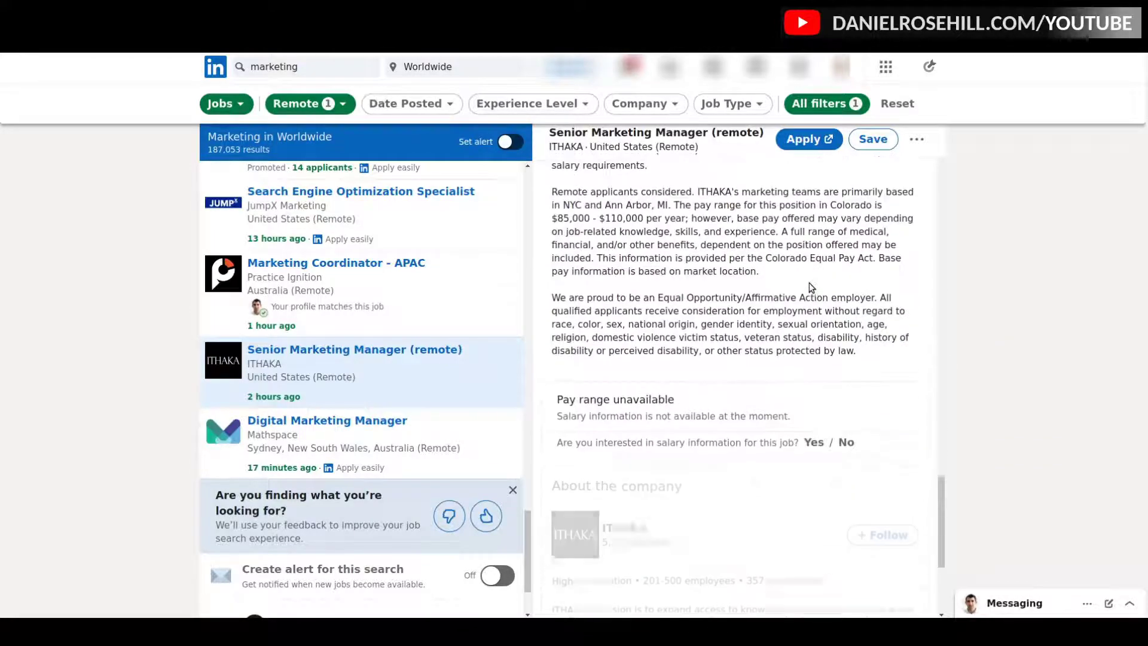
Step: Open Mathspace's Digital Marketing Manager listing and highlight its 'Must be US based' requirement
{"action": "left_click", "coordinate": [446, 440]}
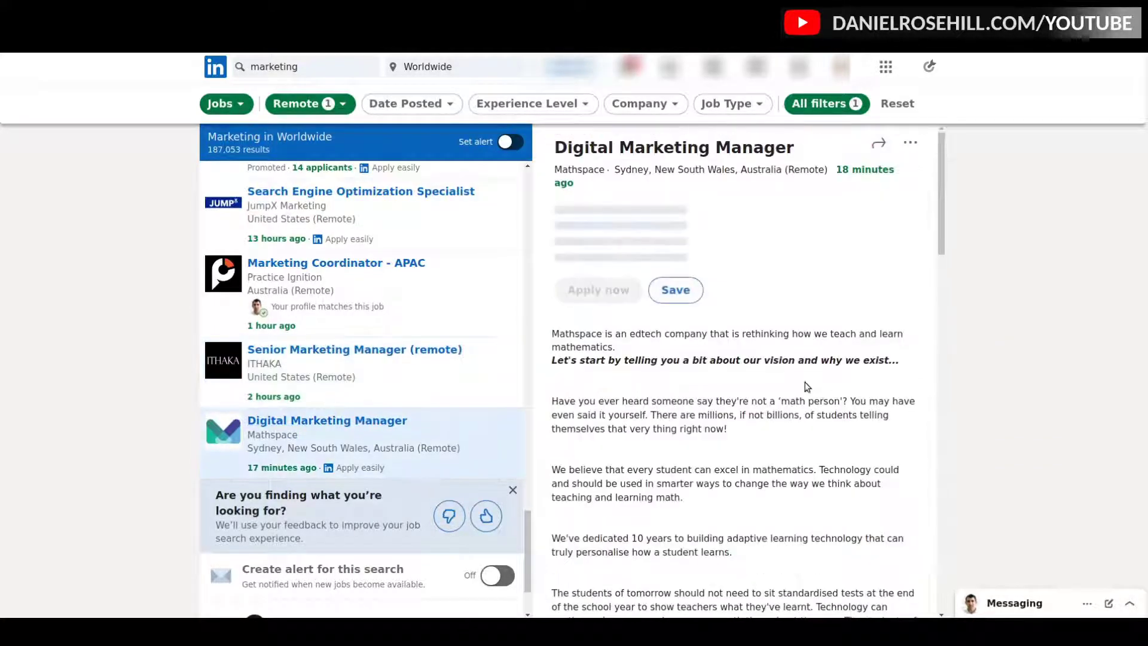
{"action": "scroll", "coordinate": [785, 248], "scroll_direction": "down", "scroll_amount": 10}
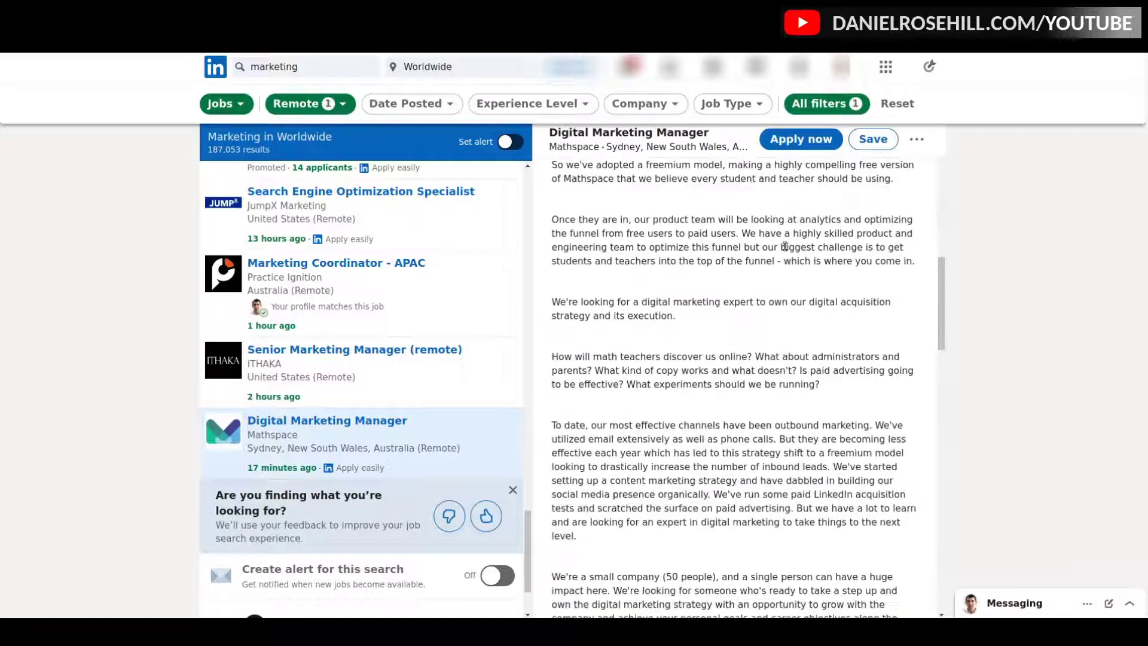
{"action": "scroll", "coordinate": [785, 247], "scroll_direction": "down", "scroll_amount": 10}
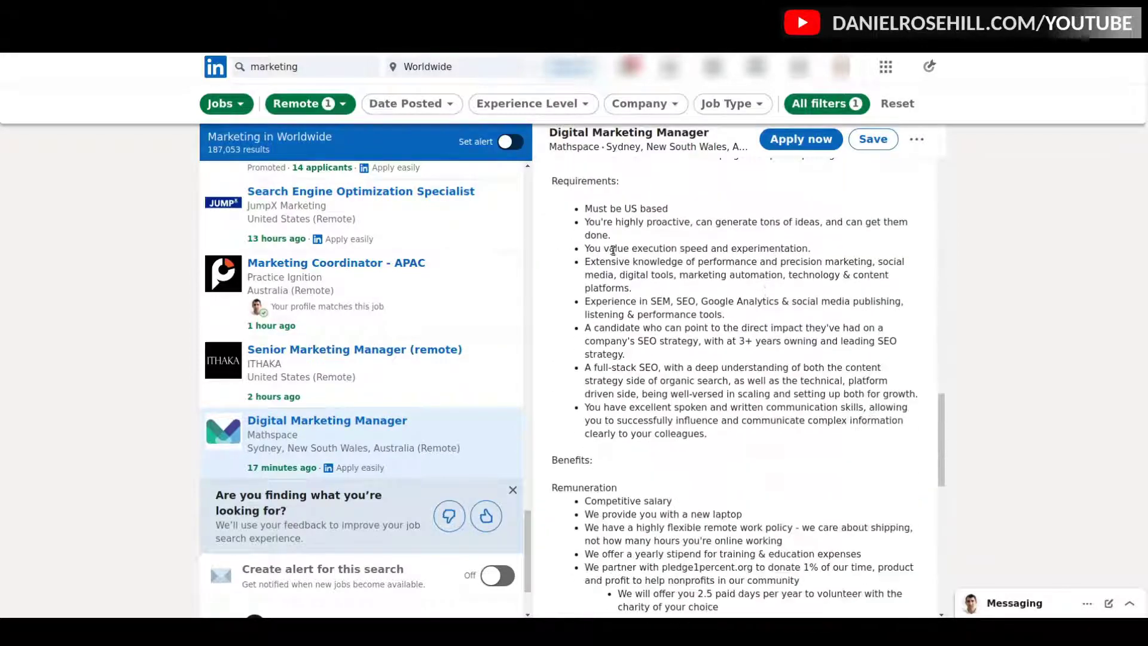
{"action": "left_click_drag", "start_coordinate": [584, 208], "coordinate": [680, 210]}
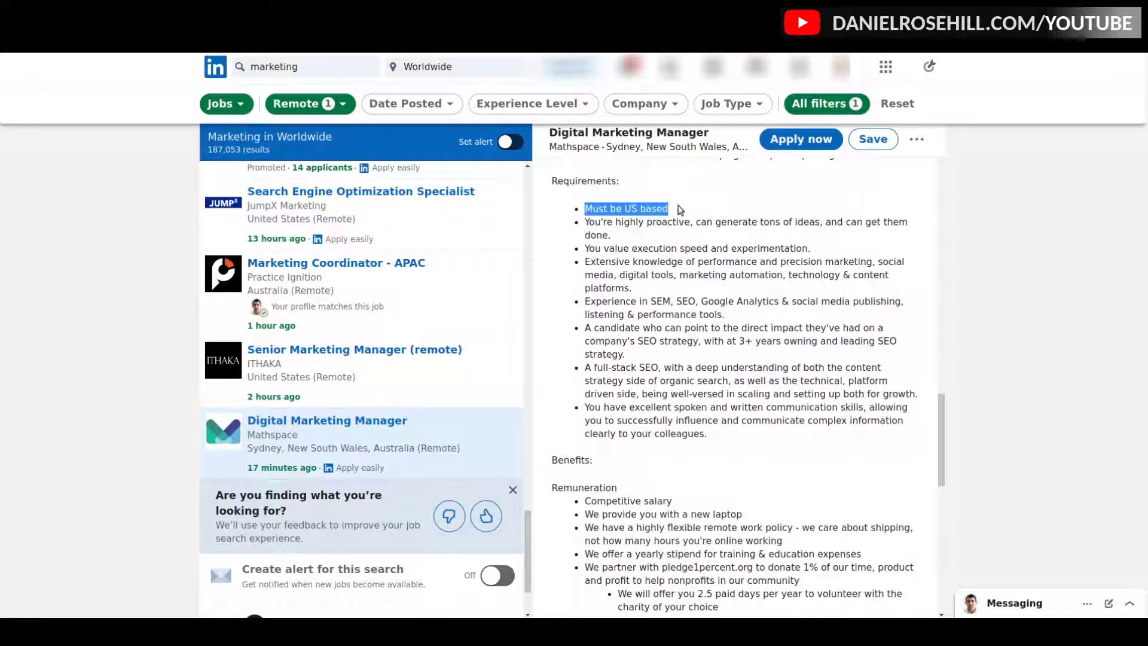
{"action": "scroll", "coordinate": [788, 324], "scroll_direction": "down", "scroll_amount": 2}
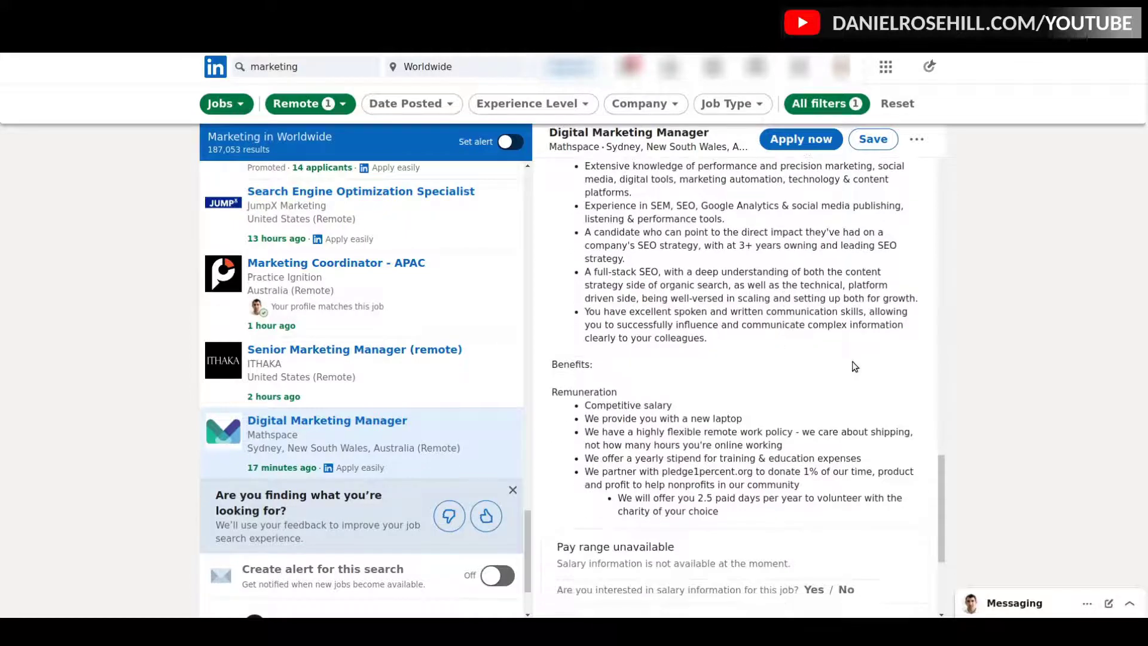